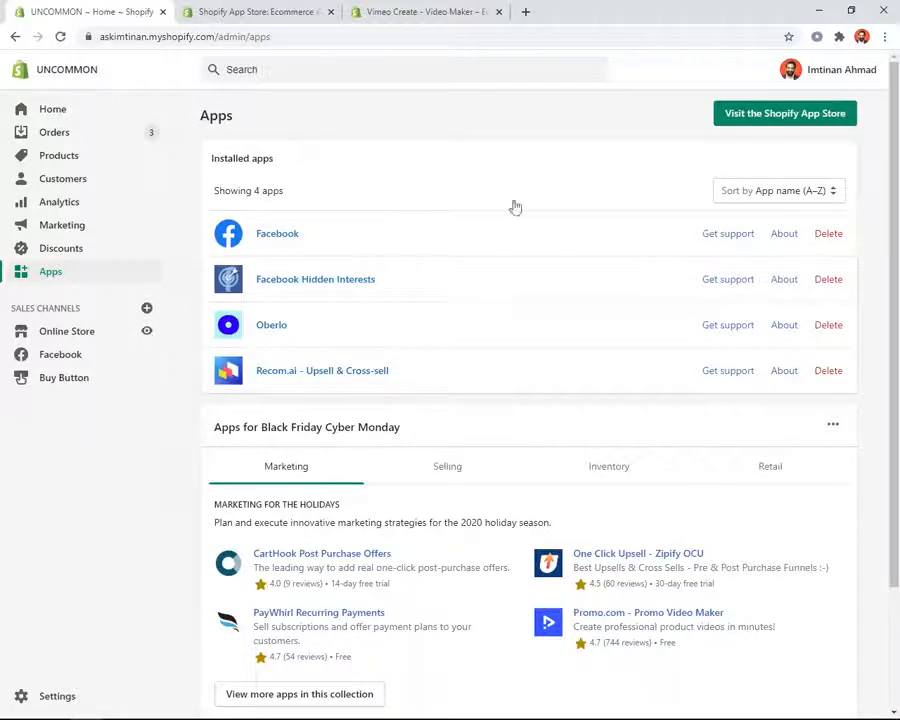
# - Search the Shopify App Store for "Vimeo Create - Video Maker"
pyautogui.click(393, 12)
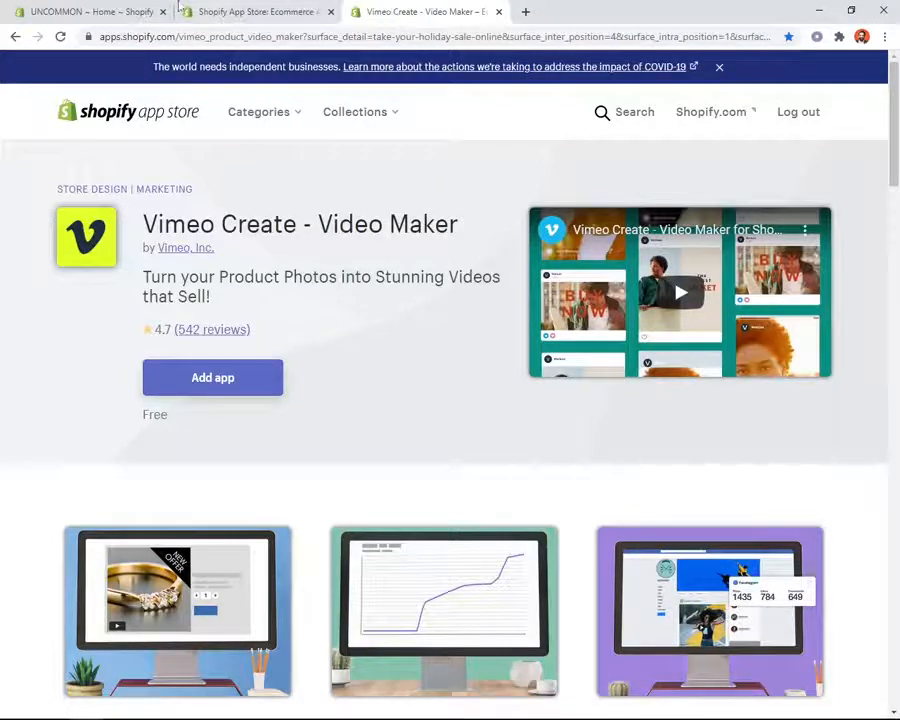
pyautogui.click(243, 10)
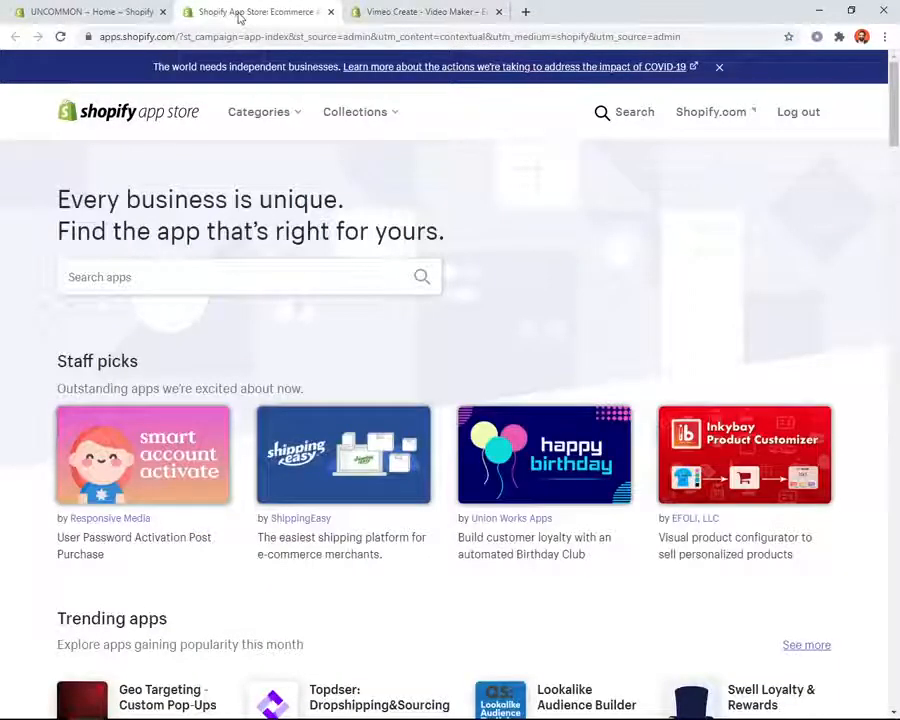
pyautogui.click(122, 276)
pyautogui.write('Vimeo Create - Video Maker')
pyautogui.press('Return')
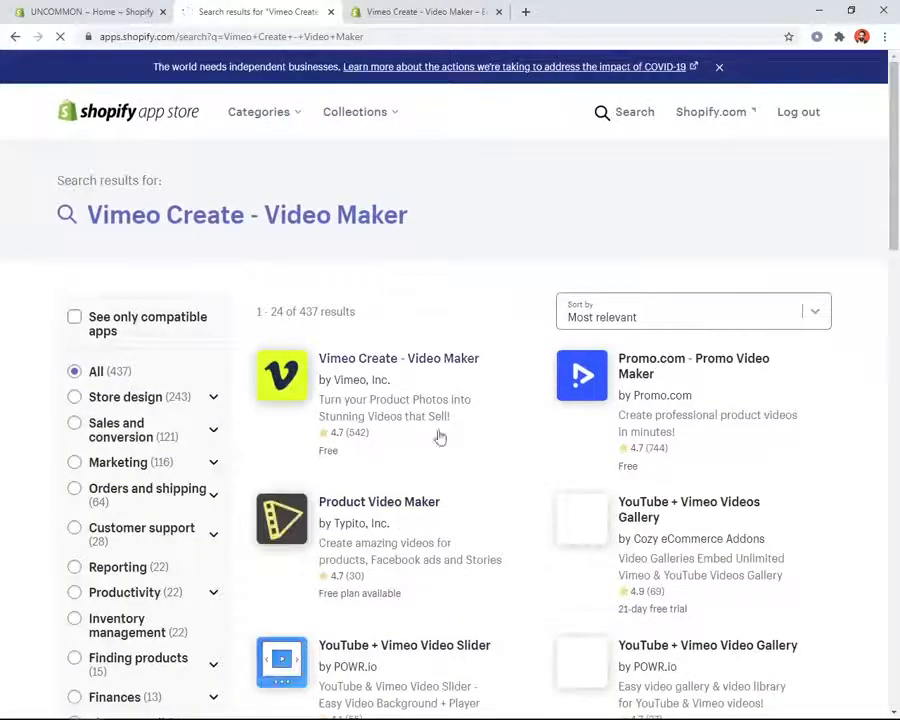
# - Open the Vimeo Create - Video Maker listing and install the app on the store
pyautogui.click(408, 368)
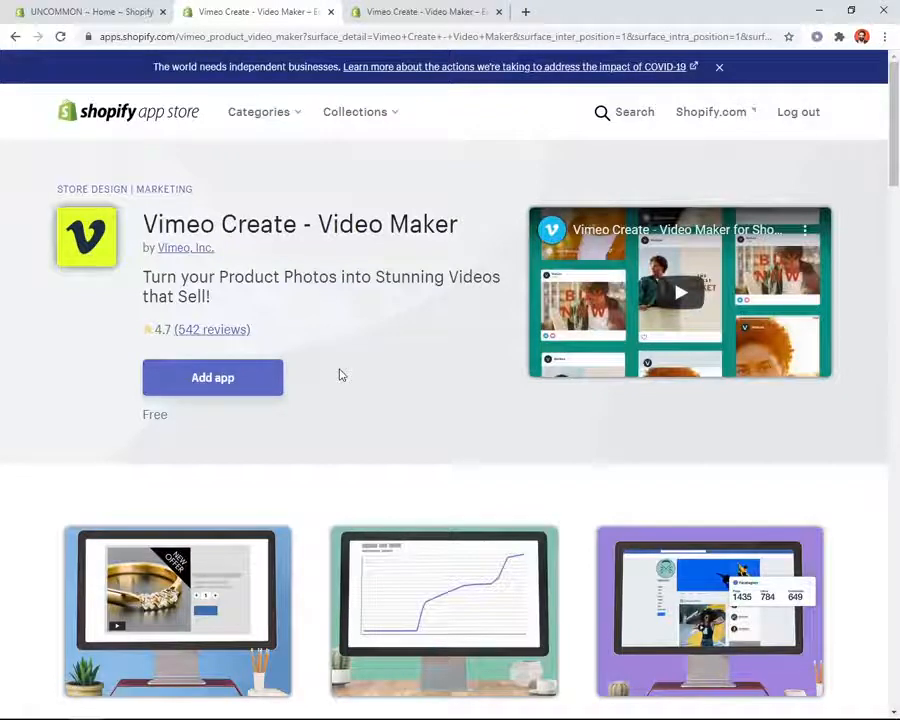
pyautogui.click(255, 388)
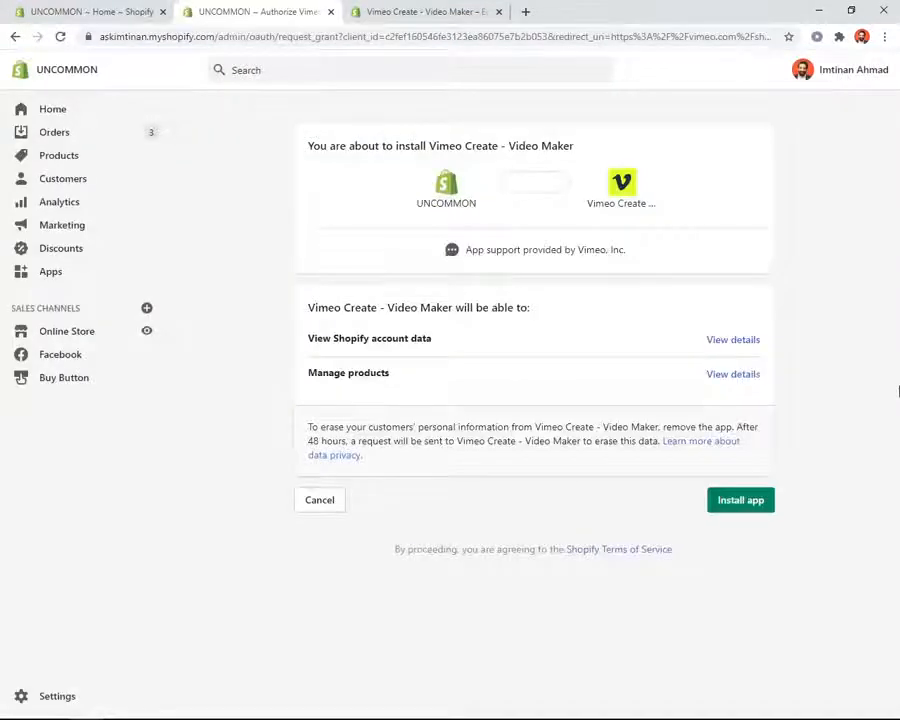
pyautogui.click(756, 505)
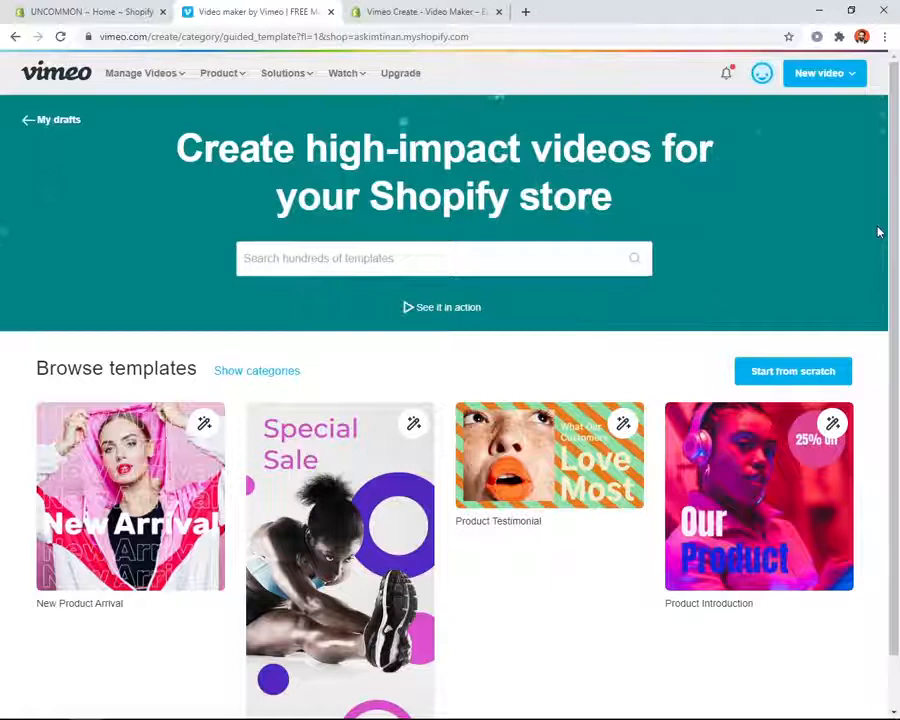
# - Choose the Special Sale guided template in Portrait format and start customizing it
pyautogui.scroll(-1, 754, 340)
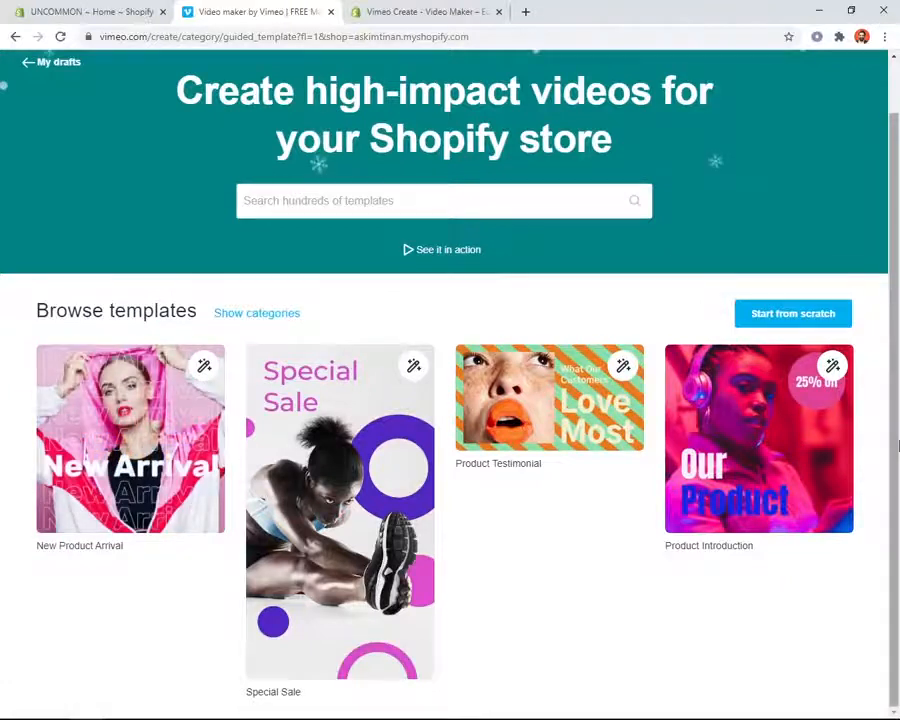
pyautogui.moveTo(812, 447)
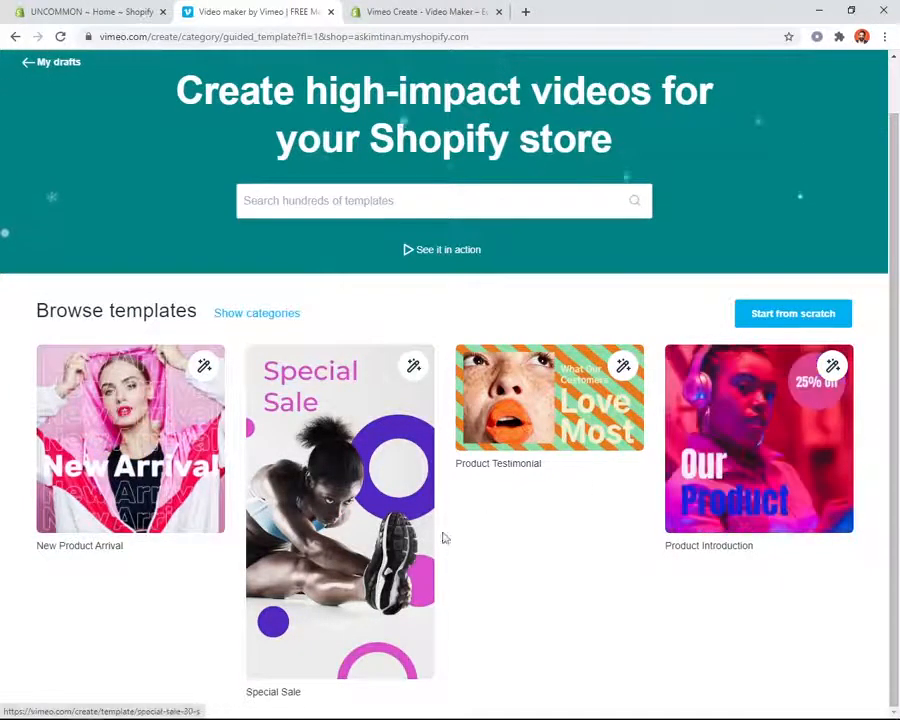
pyautogui.moveTo(676, 484)
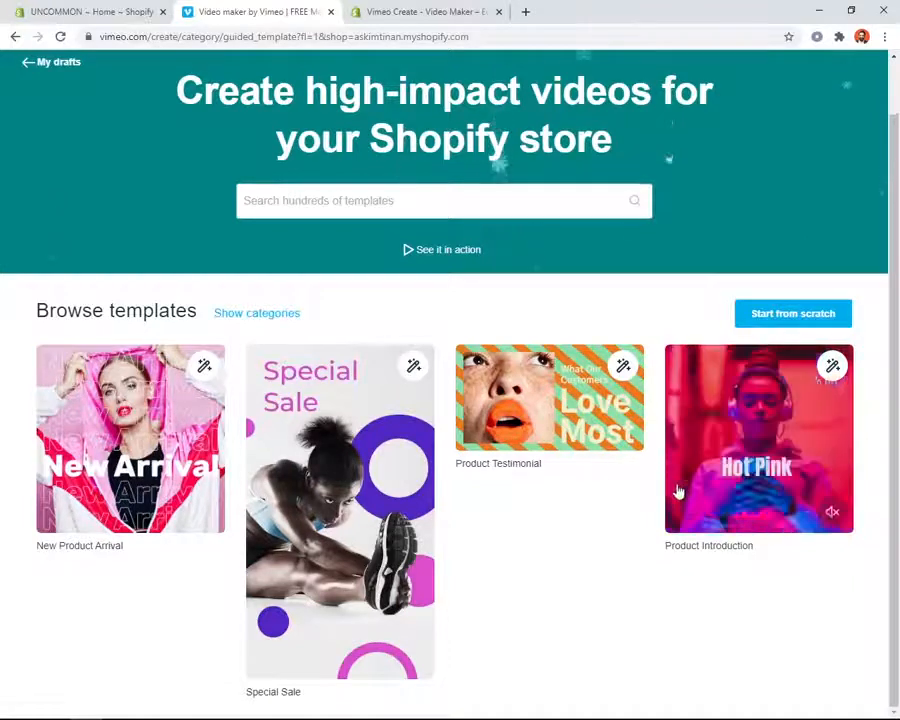
pyautogui.click(364, 428)
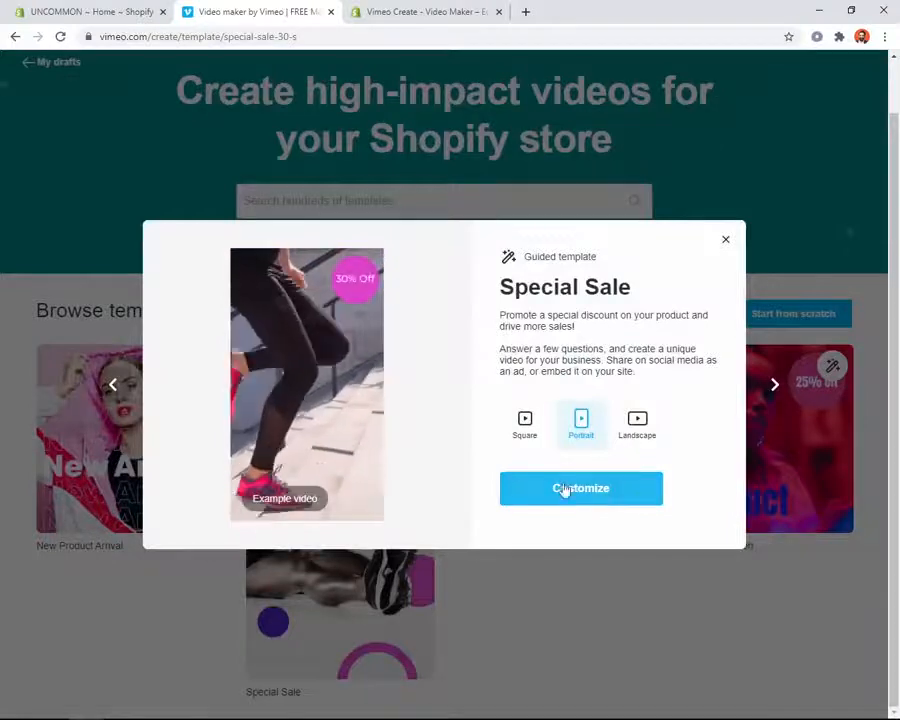
pyautogui.click(603, 490)
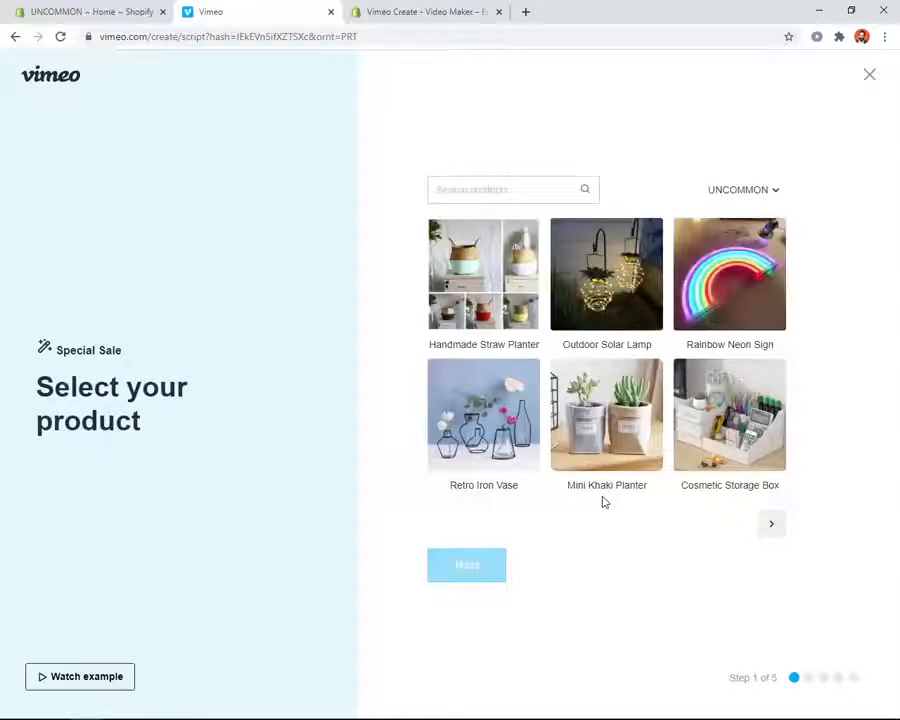
# - Choose Handmade Straw Planter as the video's product and continue to the media selection
pyautogui.click(775, 526)
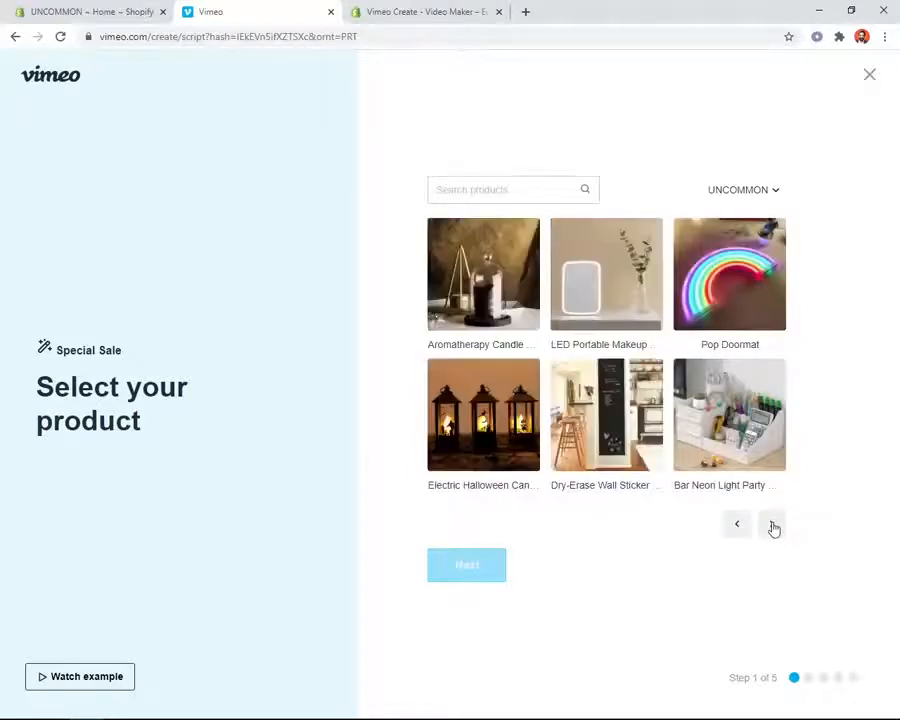
pyautogui.click(737, 529)
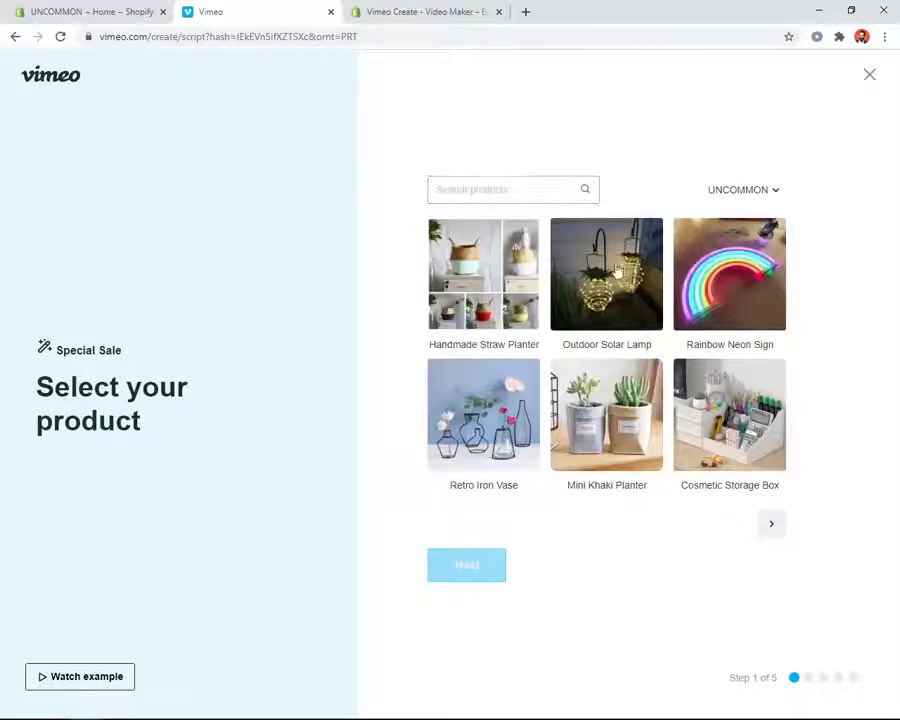
pyautogui.click(467, 266)
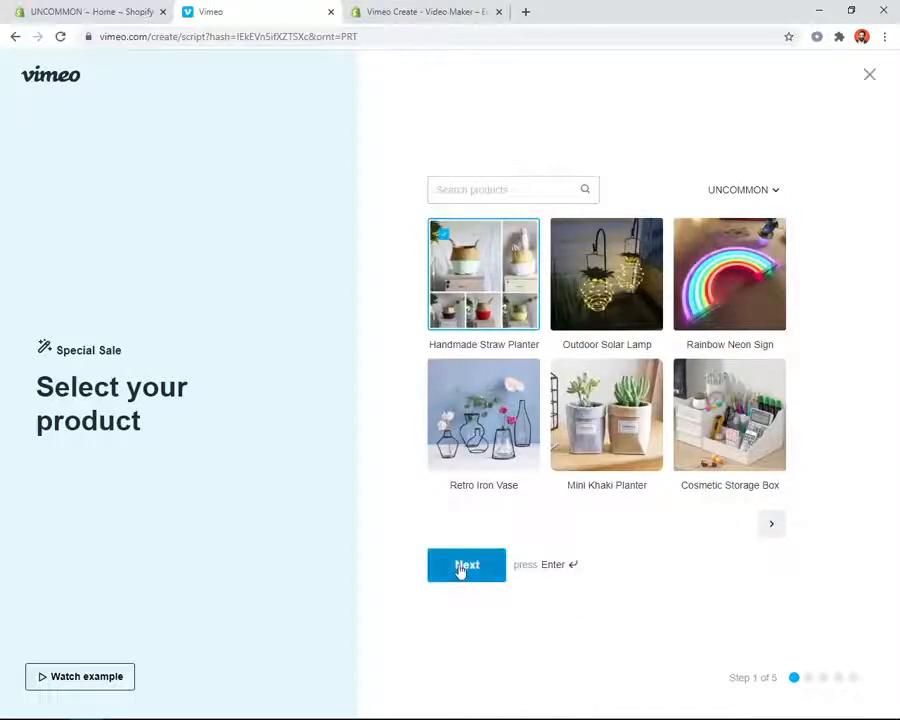
pyautogui.click(461, 568)
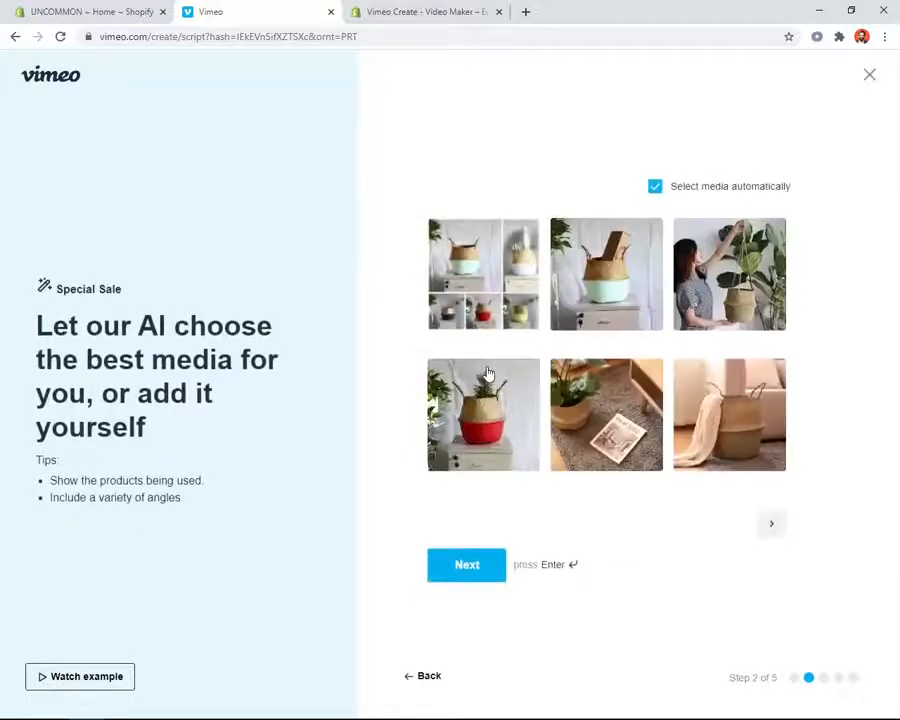
# - Look through the product photos and continue to the promotion details with automatic media selection kept on
pyautogui.click(772, 528)
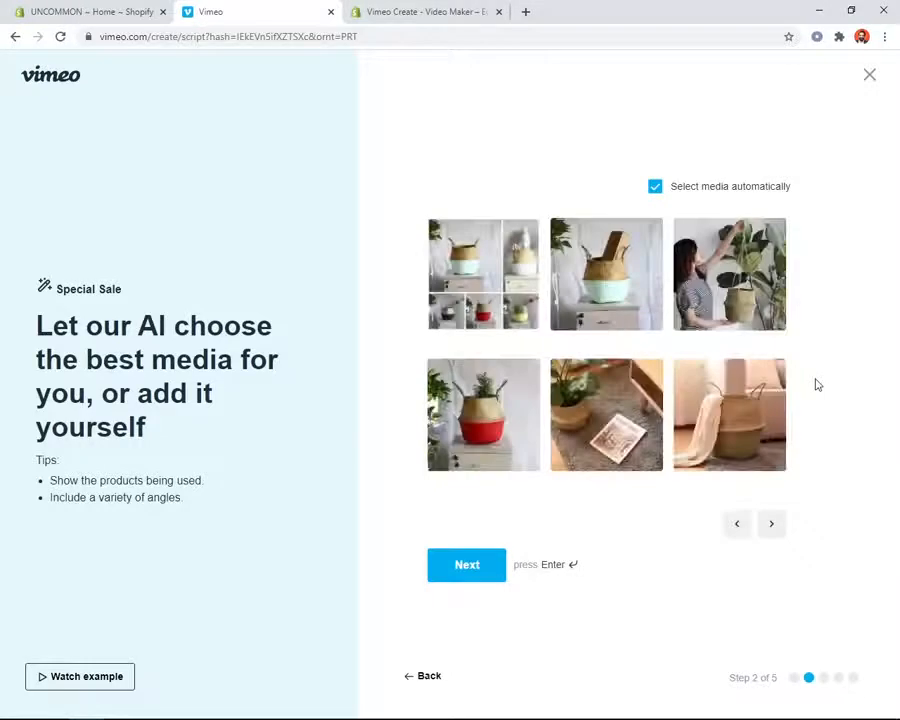
pyautogui.click(465, 567)
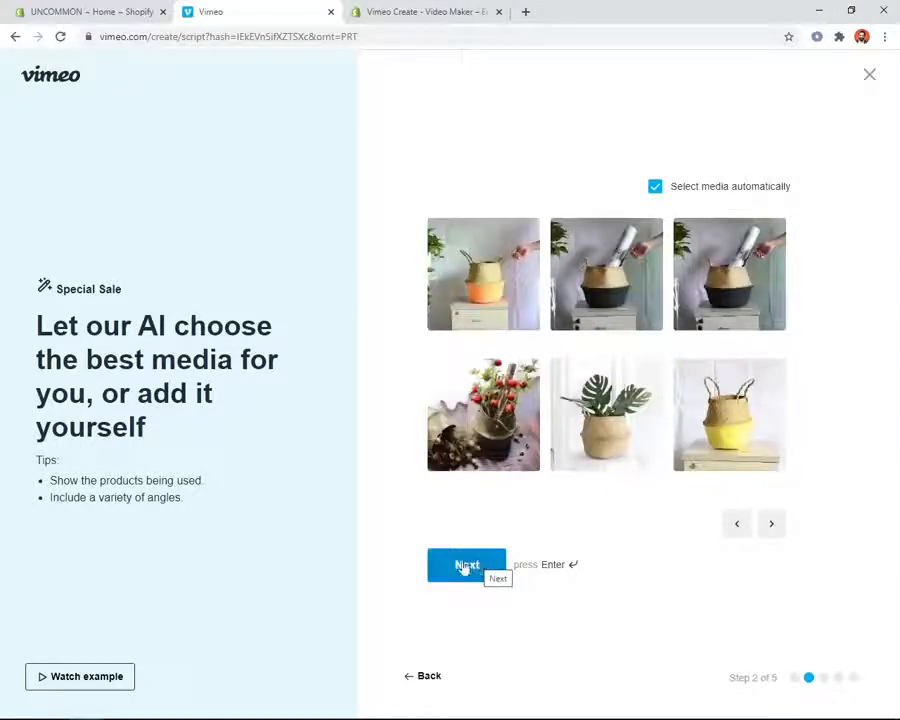
pyautogui.click(465, 567)
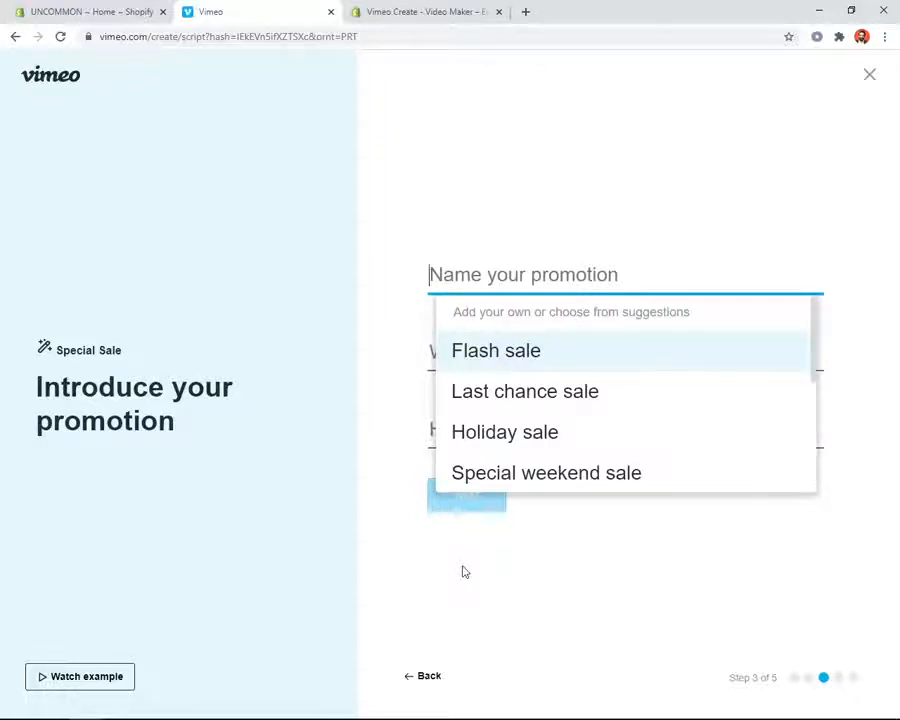
# - Fill in the promotion as Flash sale, Get 20% off and 24 hours only, with Buy now as the call to action
pyautogui.click(514, 364)
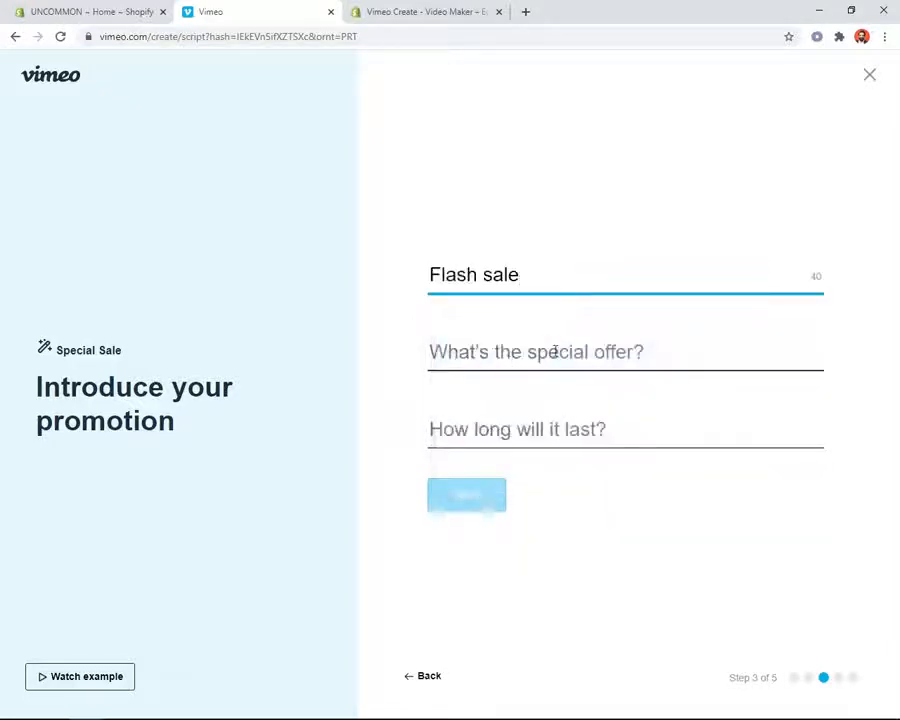
pyautogui.click(632, 352)
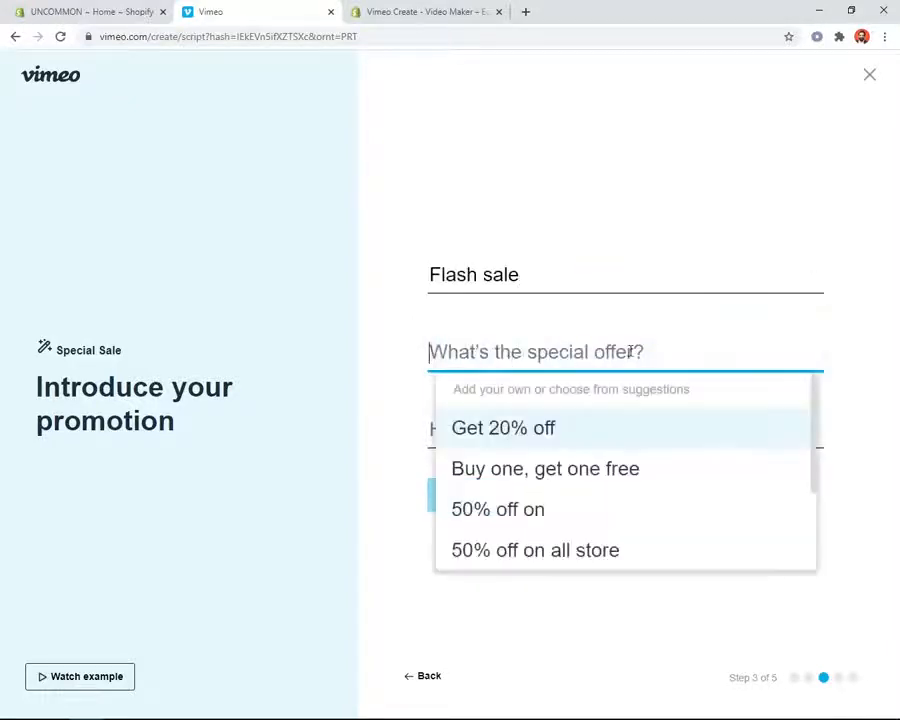
pyautogui.click(526, 430)
pyautogui.click(539, 440)
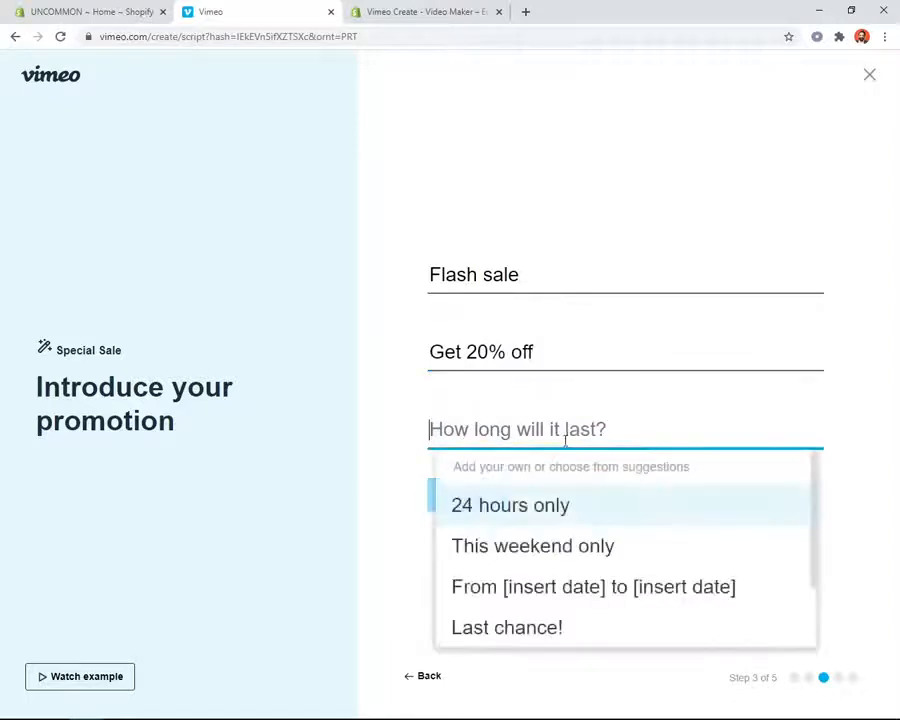
pyautogui.click(514, 502)
pyautogui.click(477, 498)
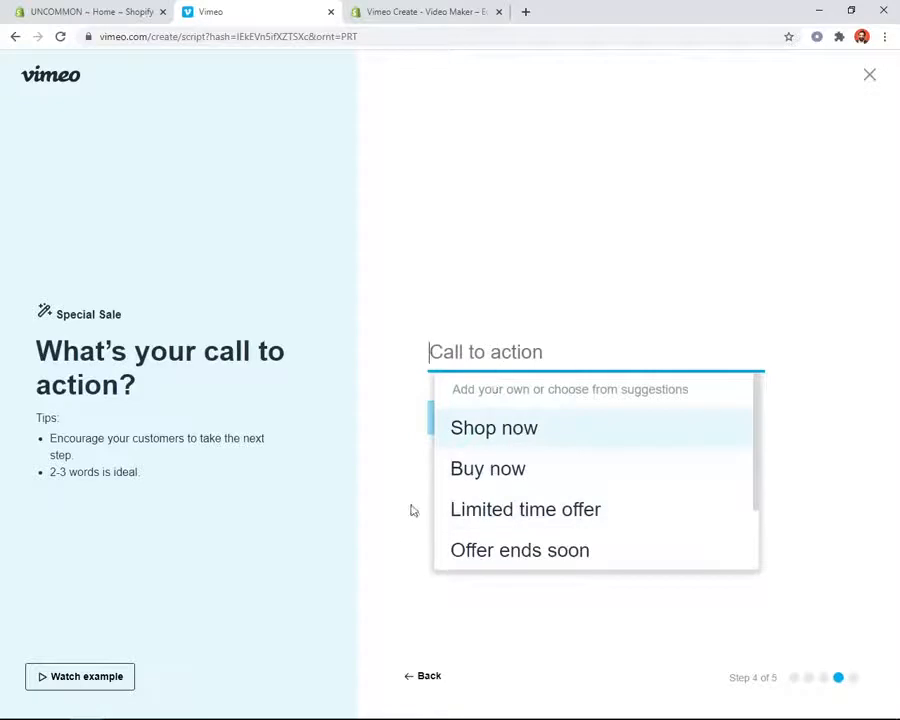
pyautogui.click(536, 480)
pyautogui.click(499, 436)
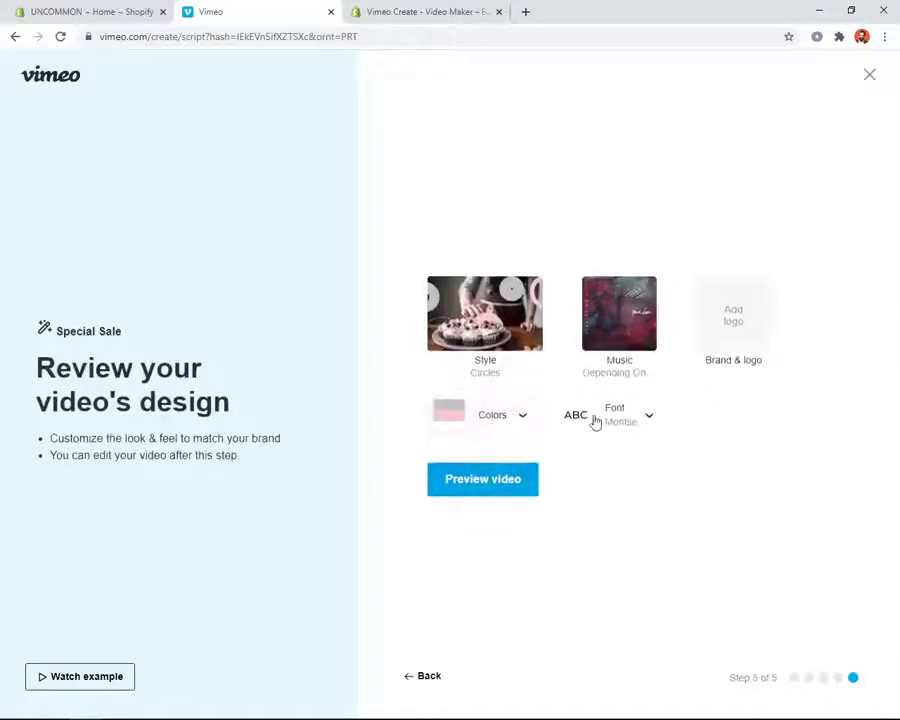
pyautogui.click(521, 420)
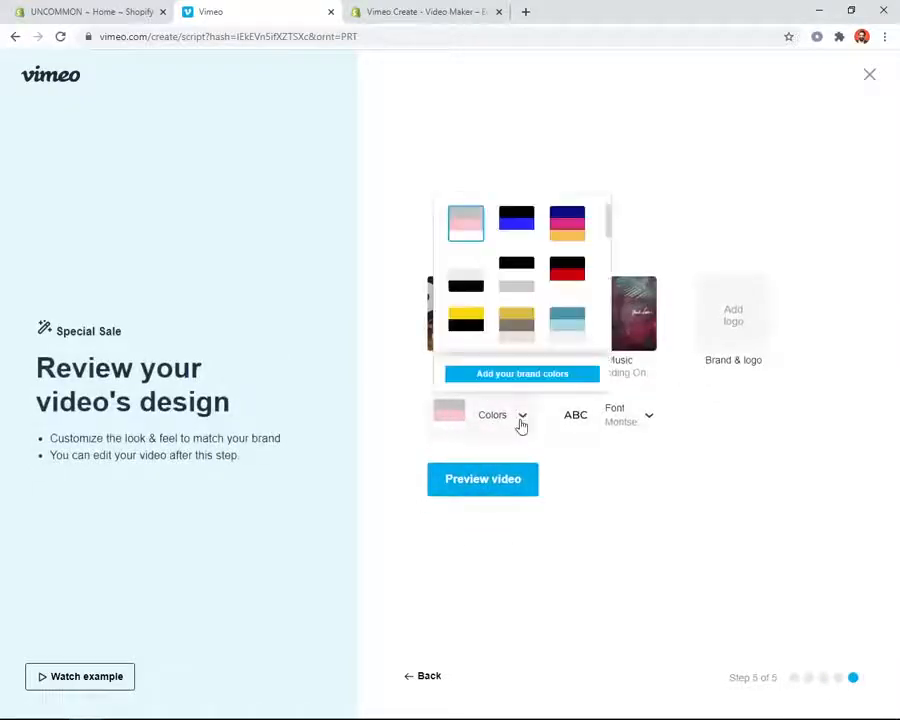
pyautogui.scroll(-3, 540, 290)
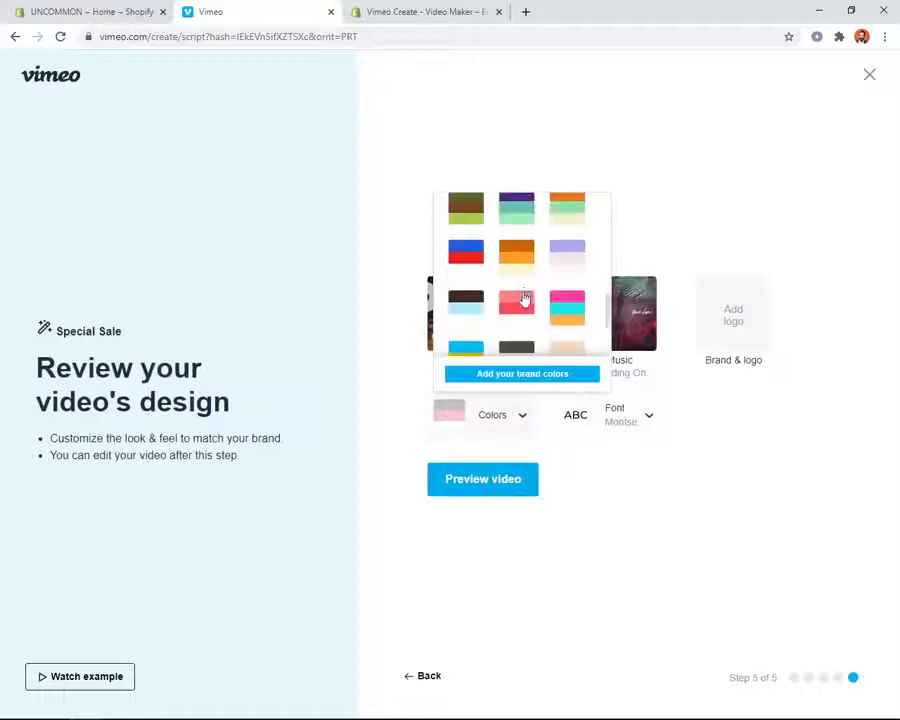
pyautogui.scroll(4, 527, 297)
pyautogui.click(393, 294)
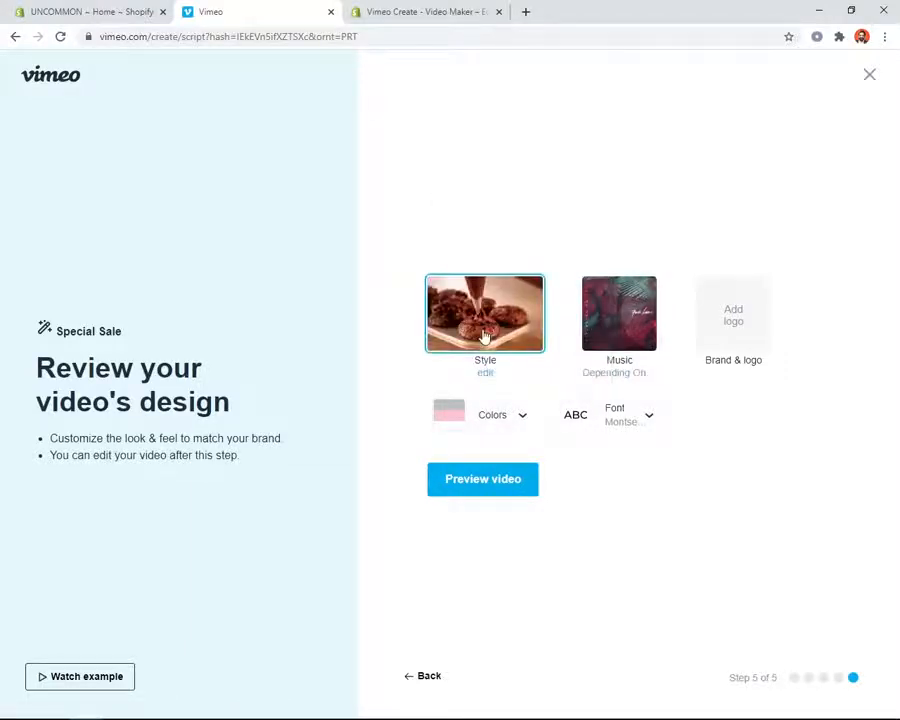
# - Set the video's music to the track Crush from the recommended music, closing the feedback survey
pyautogui.moveTo(657, 329)
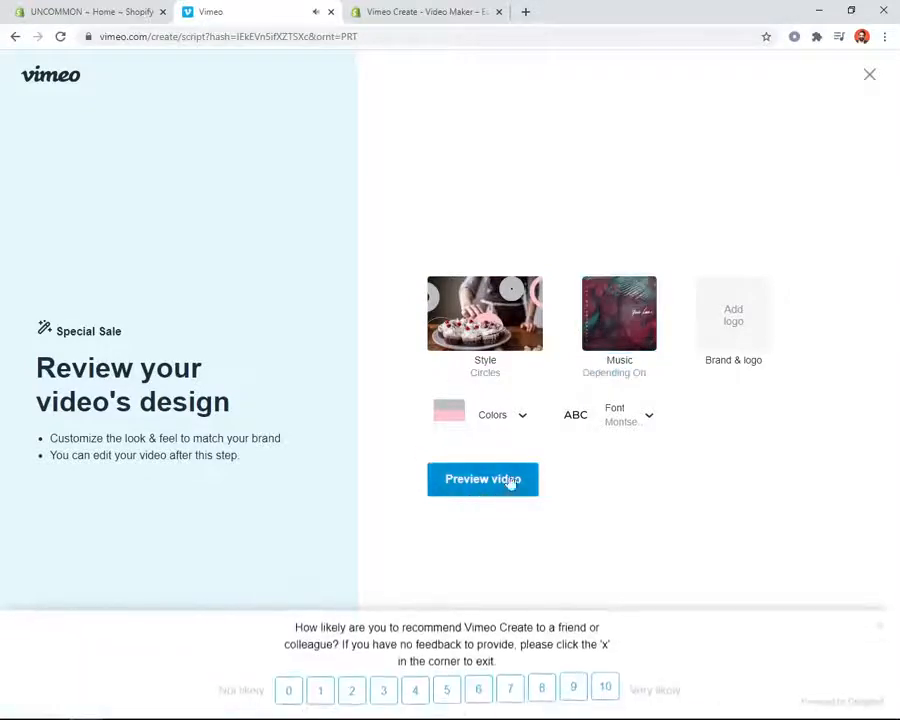
pyautogui.click(622, 334)
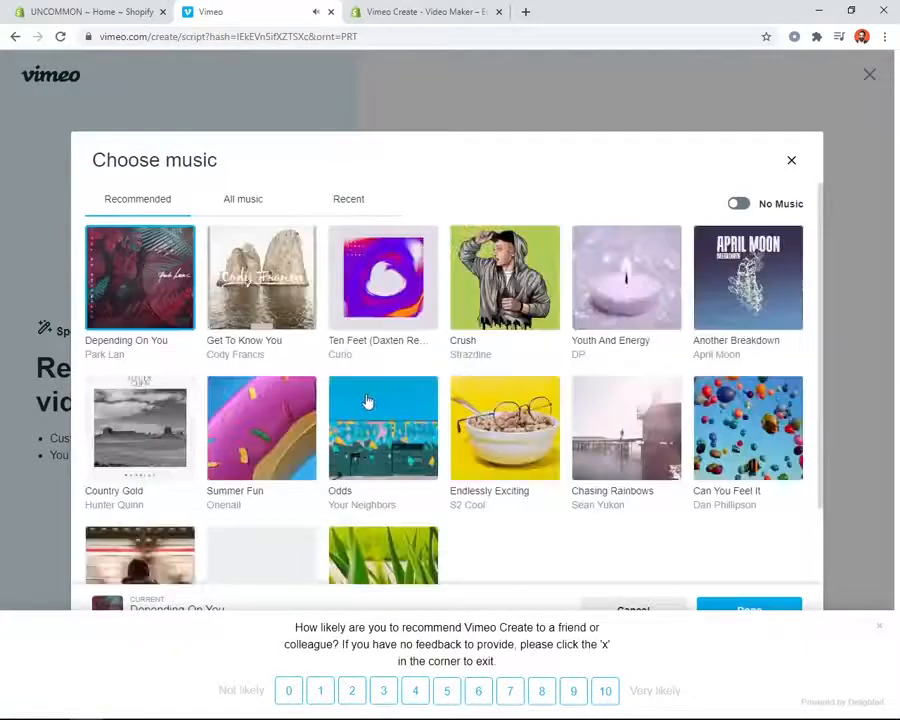
pyautogui.scroll(-1, 615, 395)
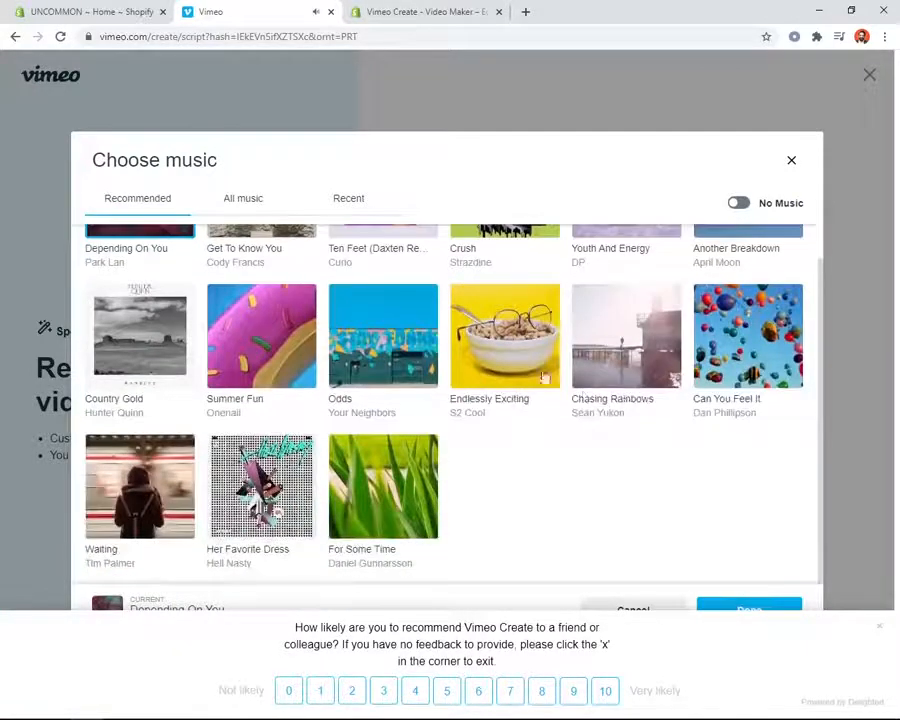
pyautogui.scroll(1, 197, 343)
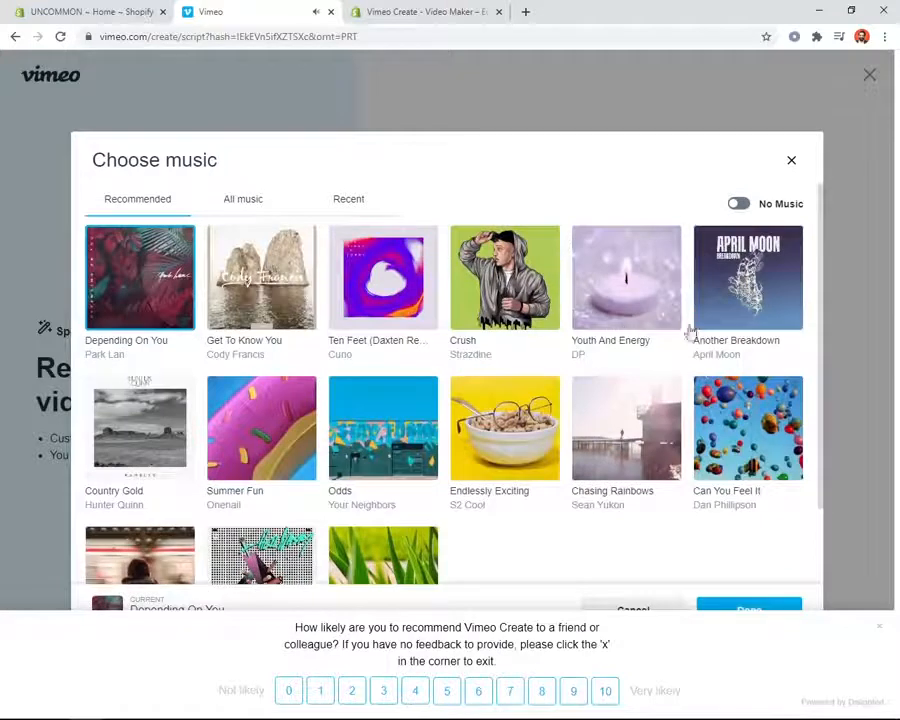
pyautogui.click(486, 296)
pyautogui.scroll(-1, 768, 569)
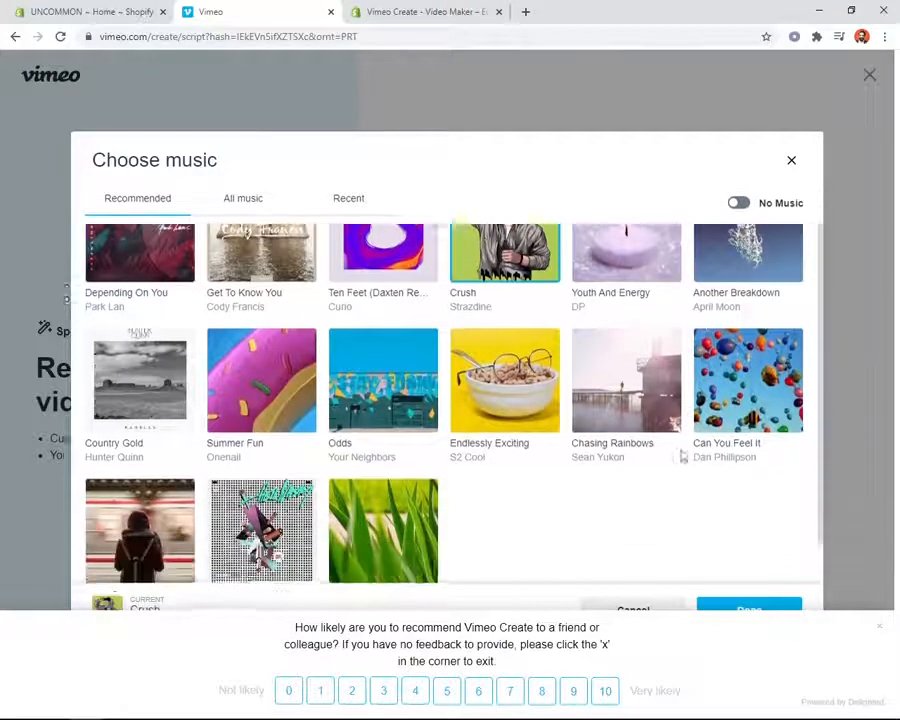
pyautogui.click(881, 633)
pyautogui.click(741, 613)
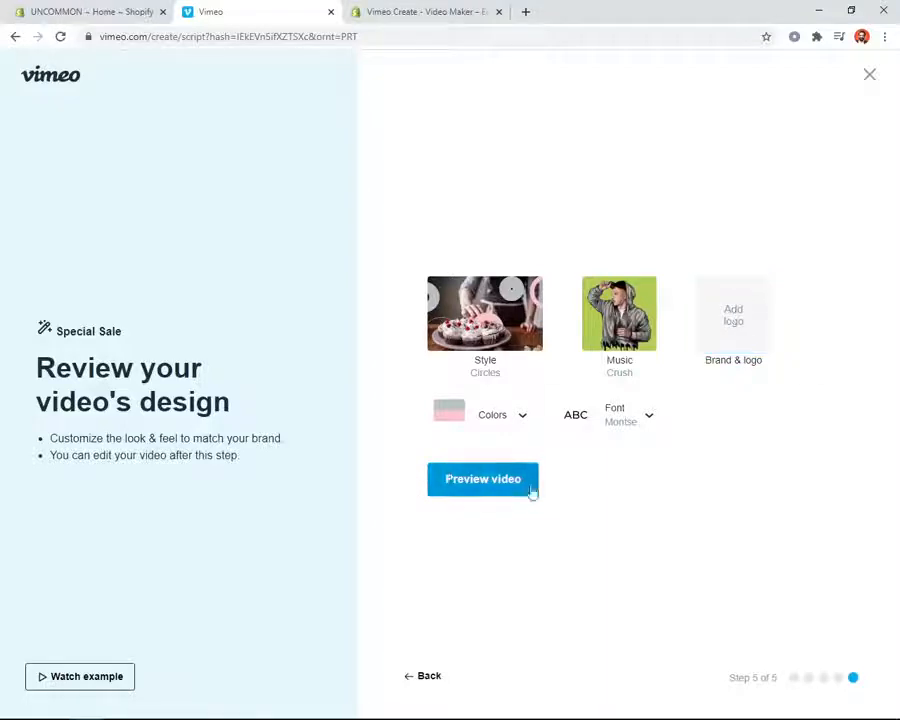
# - Preview the Special Sale video and save it for sharing, dismissing the app rating request
pyautogui.click(486, 488)
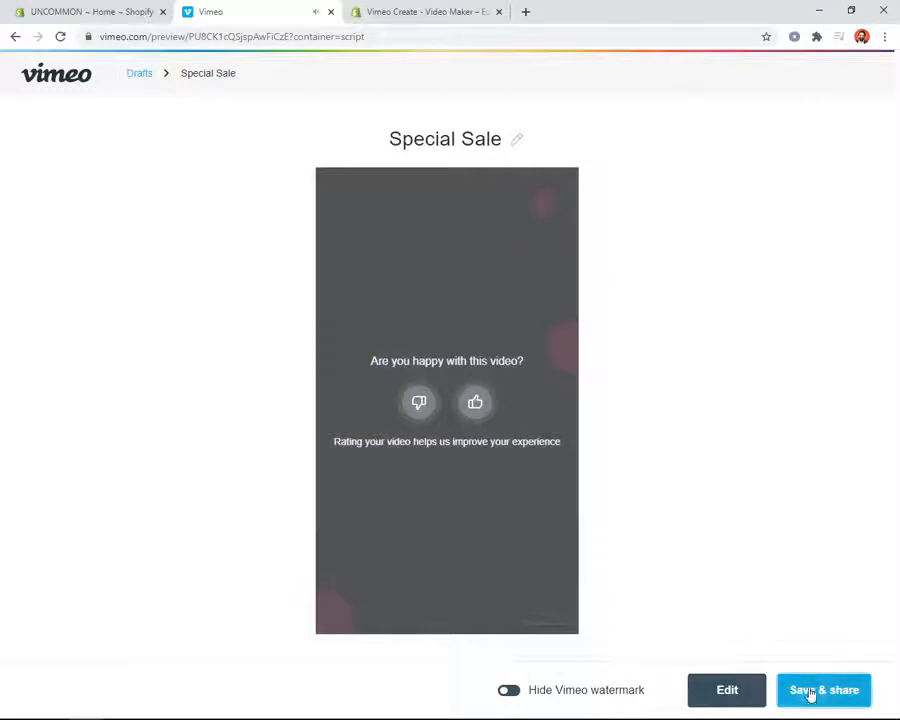
pyautogui.click(810, 697)
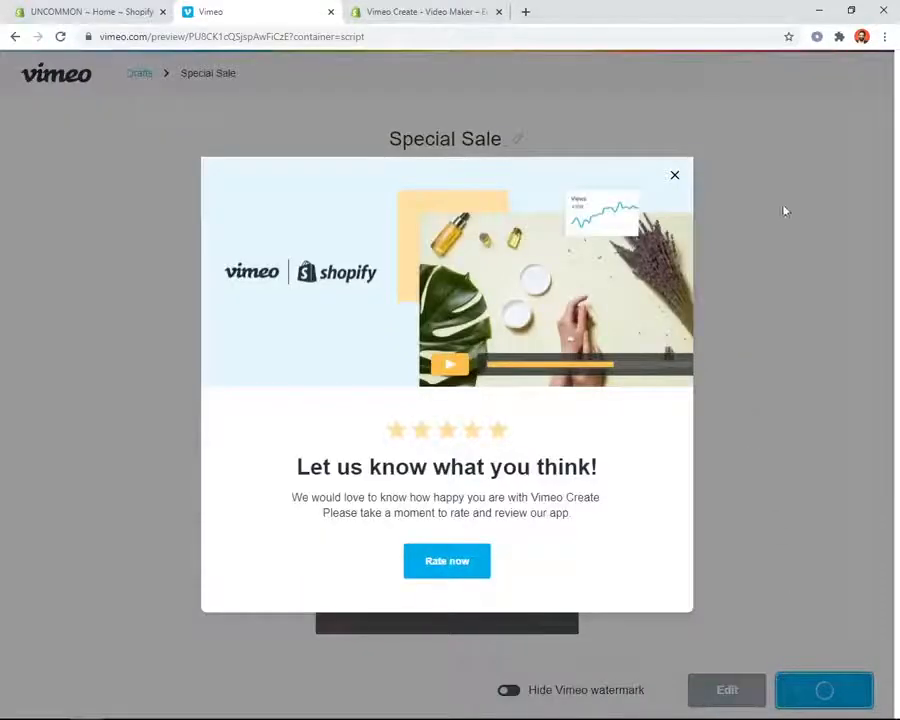
pyautogui.click(675, 177)
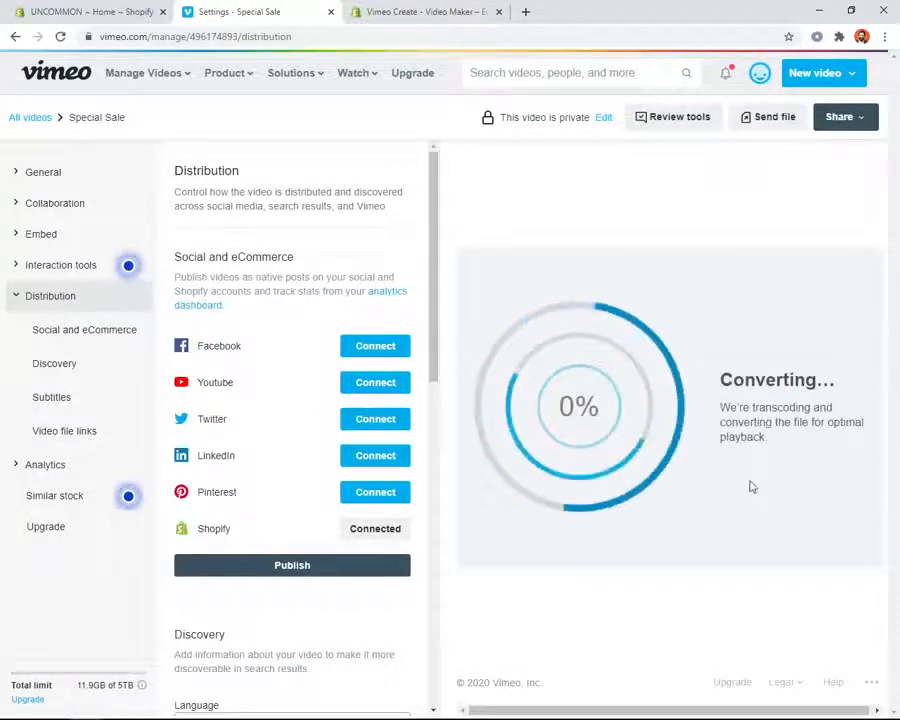
# - Examine the Special Sale video's distribution settings, including the Shopify connection, and pause its playback
pyautogui.scroll(-2, 356, 430)
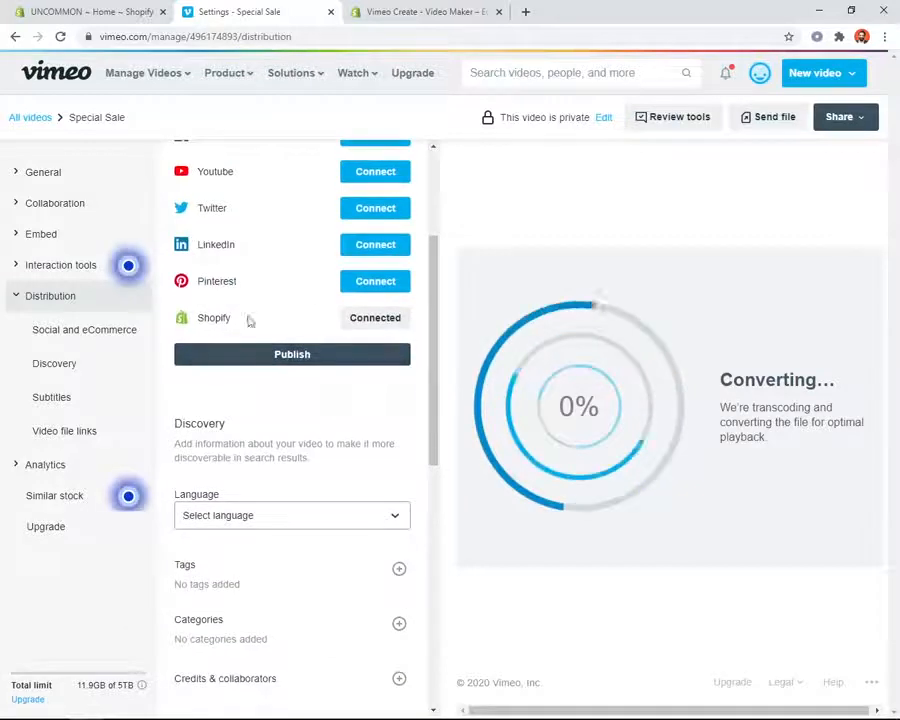
pyautogui.moveTo(198, 318); pyautogui.dragTo(408, 327)
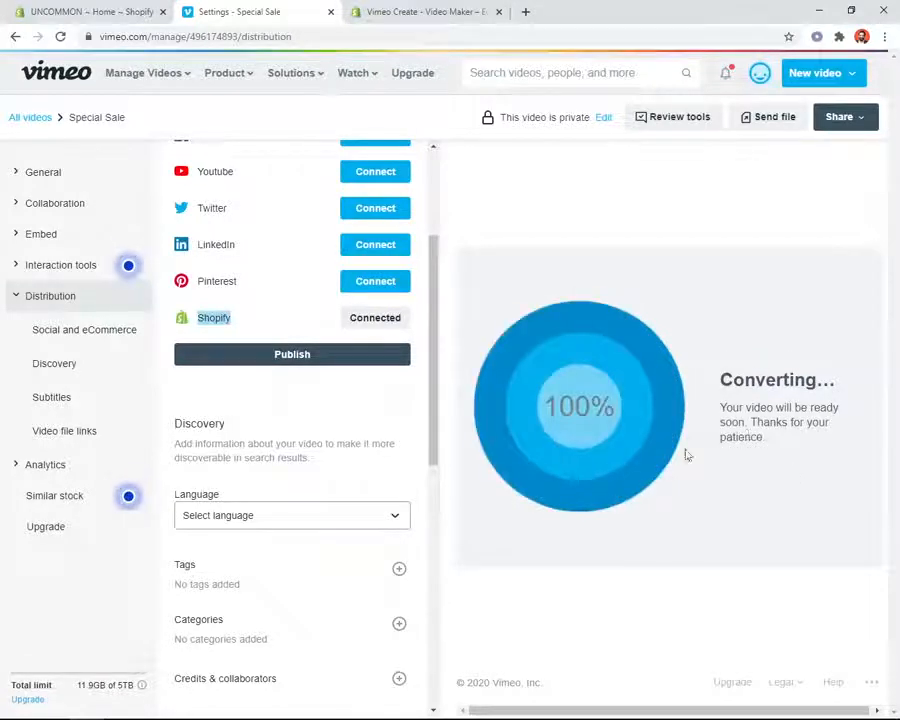
pyautogui.scroll(4, 360, 516)
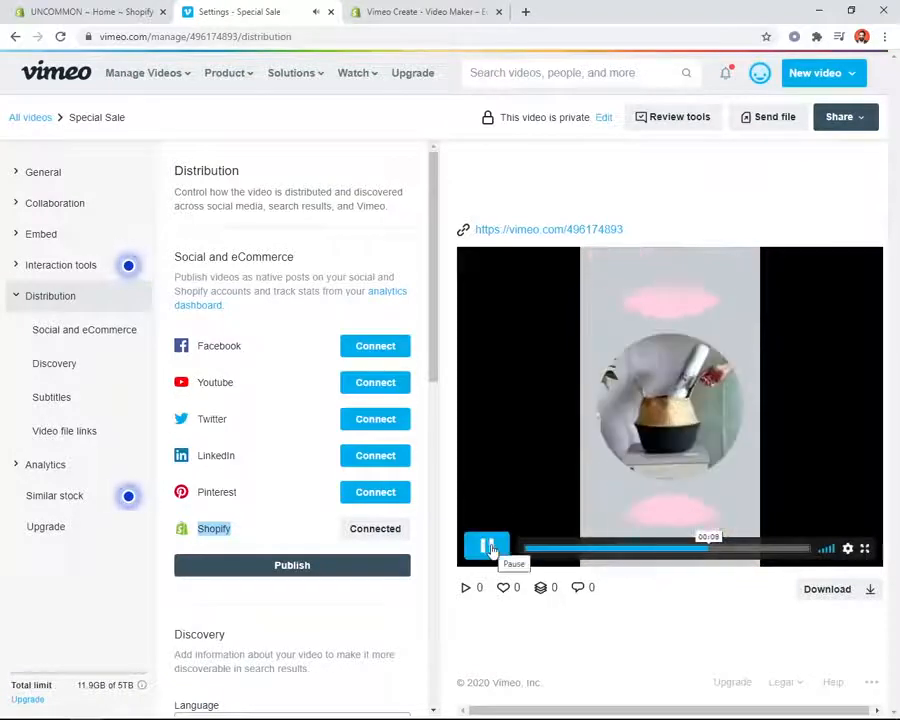
pyautogui.click(489, 548)
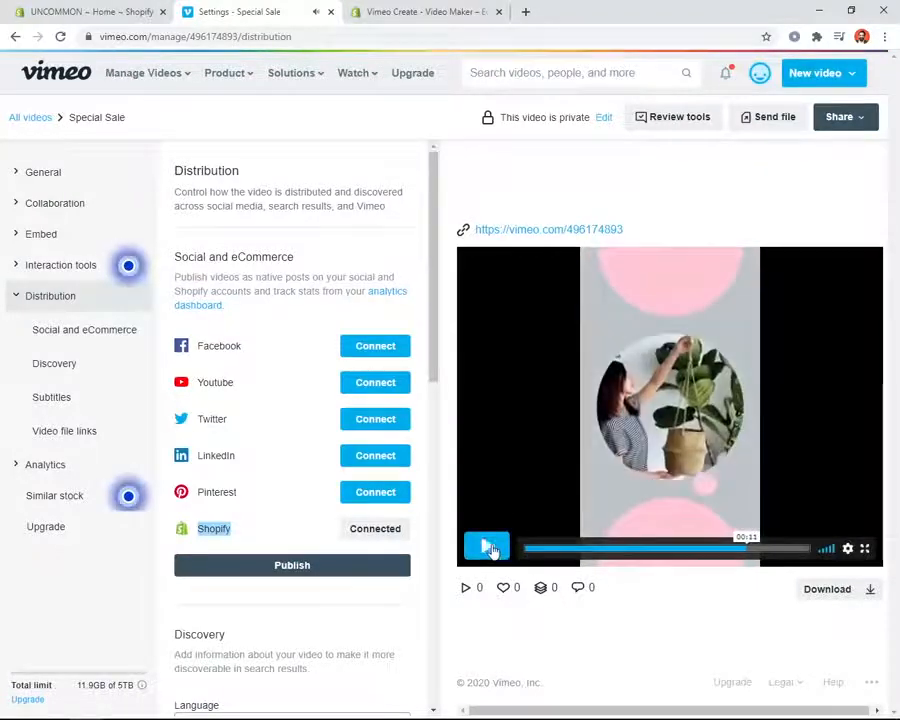
pyautogui.scroll(-3, 257, 485)
pyautogui.scroll(-5, 257, 485)
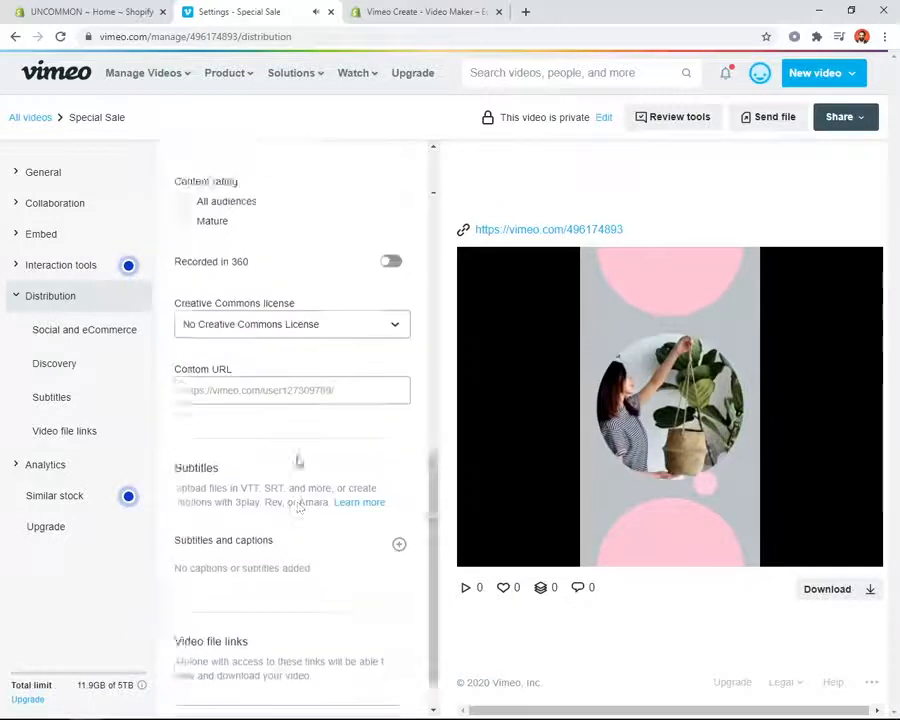
pyautogui.scroll(8, 298, 455)
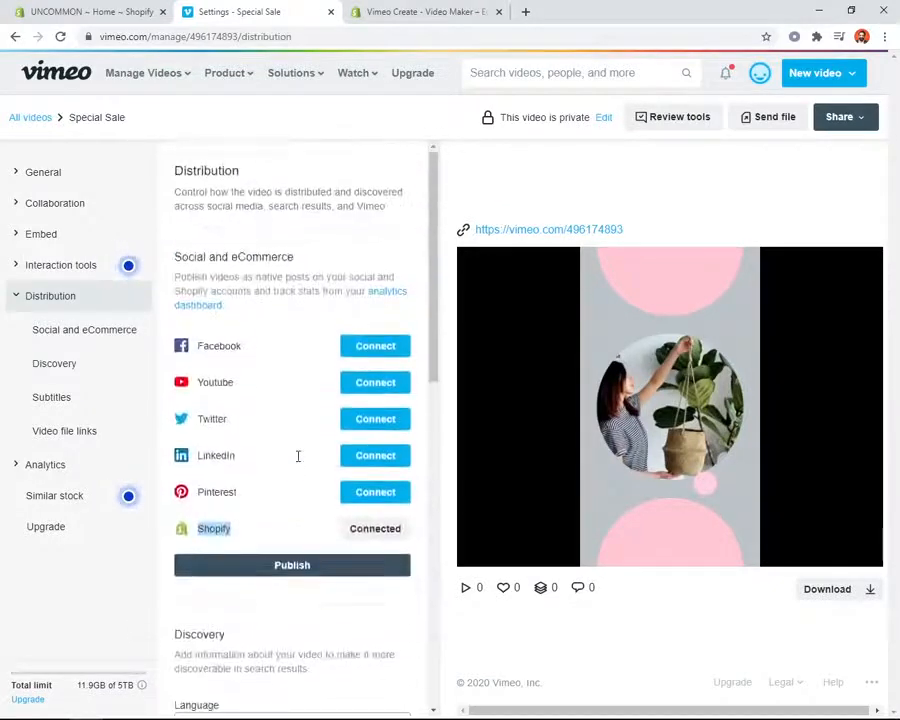
# - Switch to the Shopify admin, open the product list, and return to the Special Sale settings in Vimeo
pyautogui.click(100, 11)
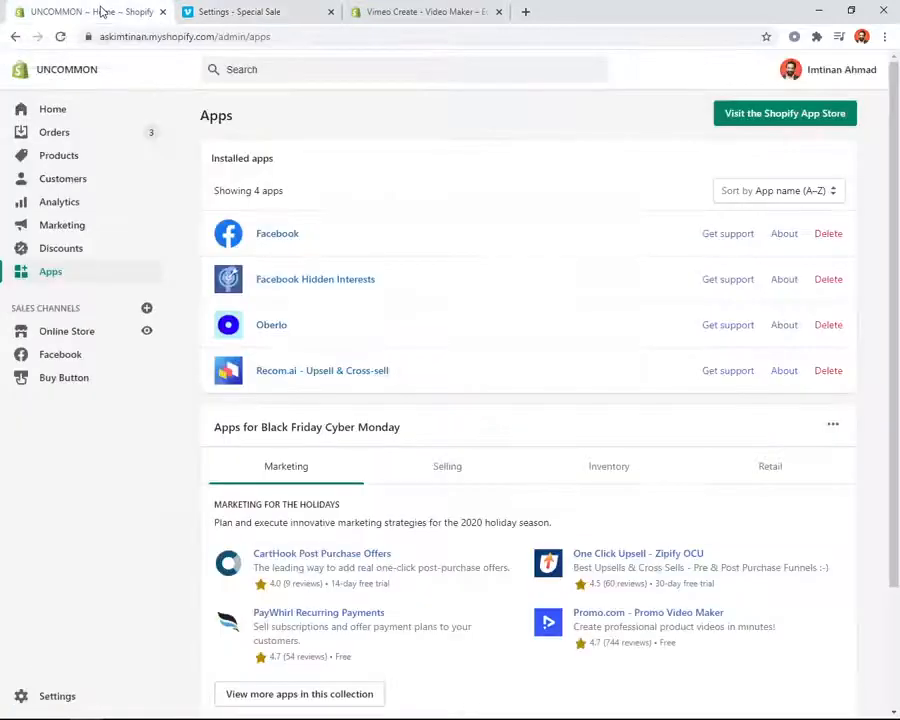
pyautogui.click(64, 156)
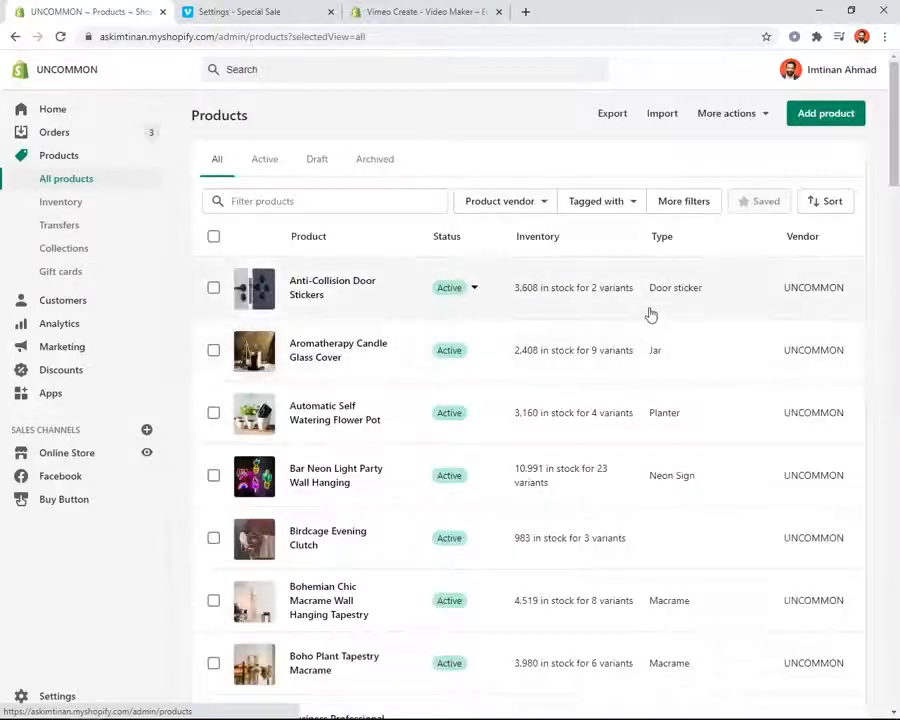
pyautogui.click(412, 10)
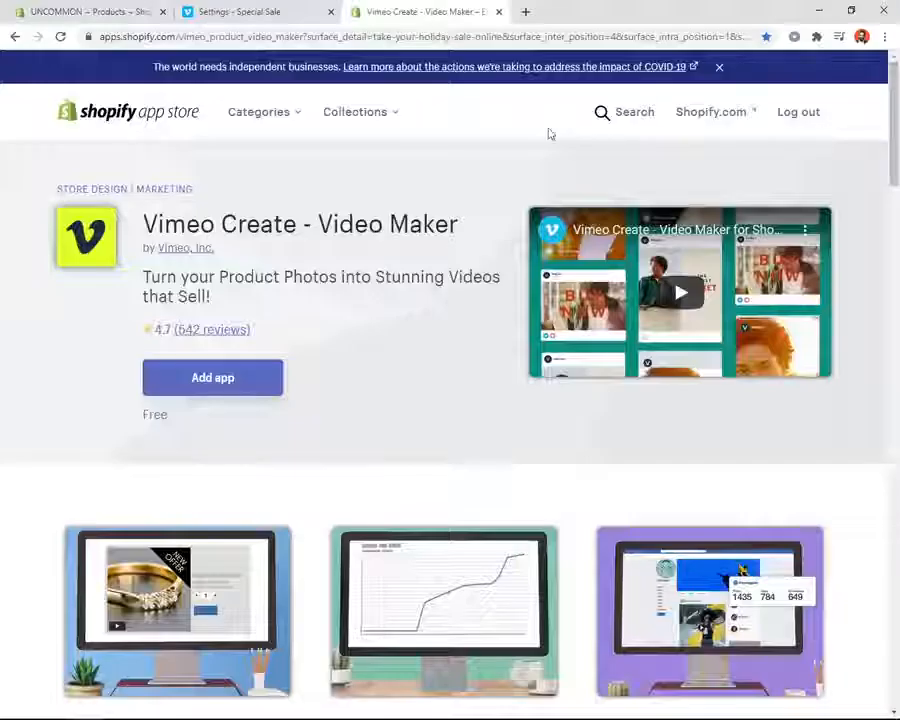
pyautogui.click(265, 7)
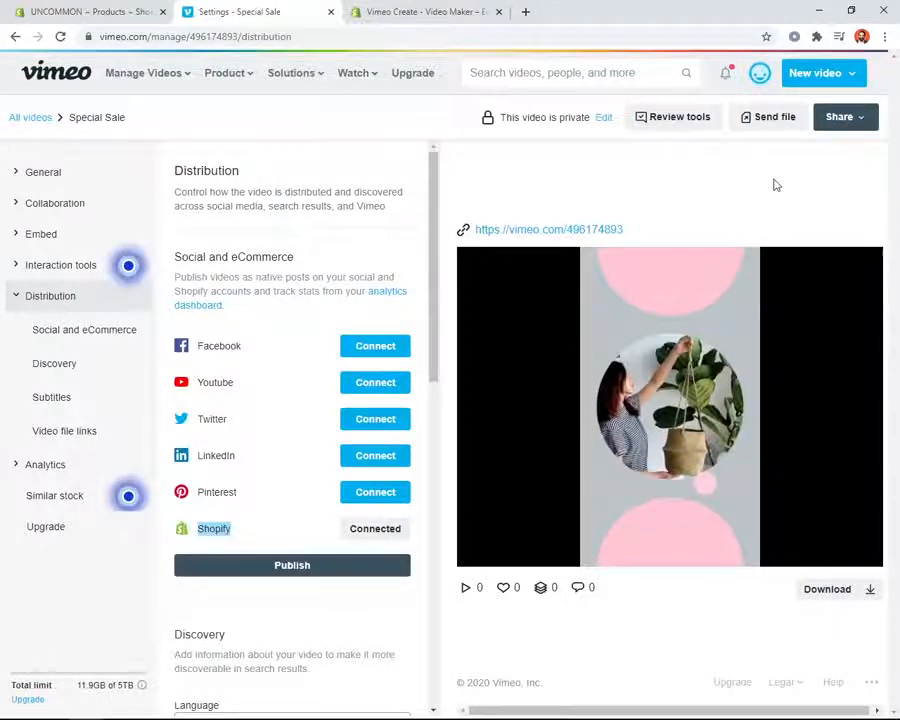
# - Open the Special Sale video's privacy settings and allow Anyone to watch it
pyautogui.moveTo(500, 117); pyautogui.dragTo(627, 117)
pyautogui.click(617, 127)
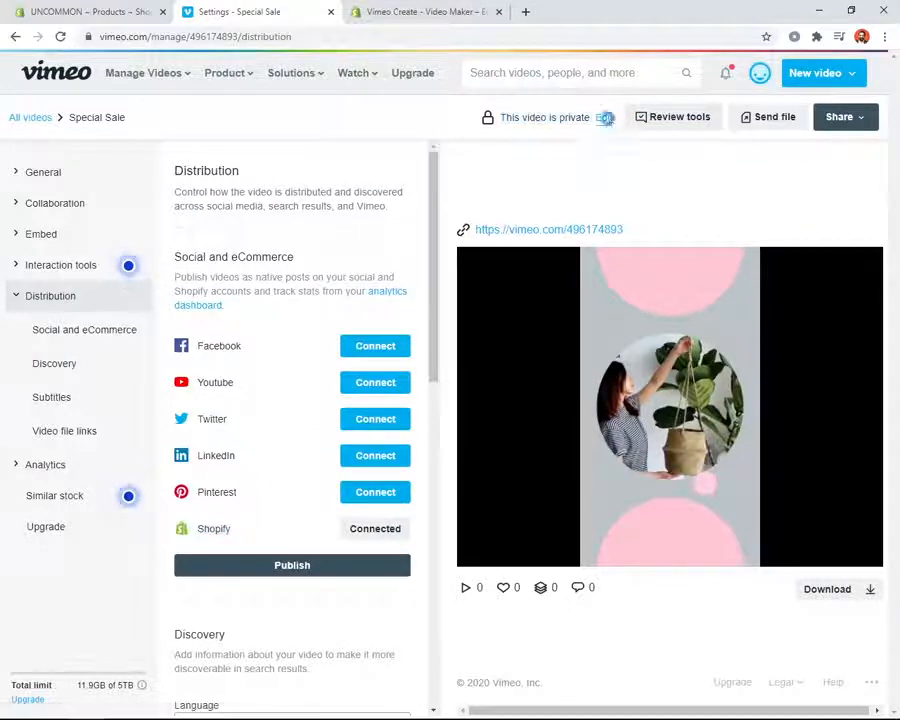
pyautogui.click(604, 117)
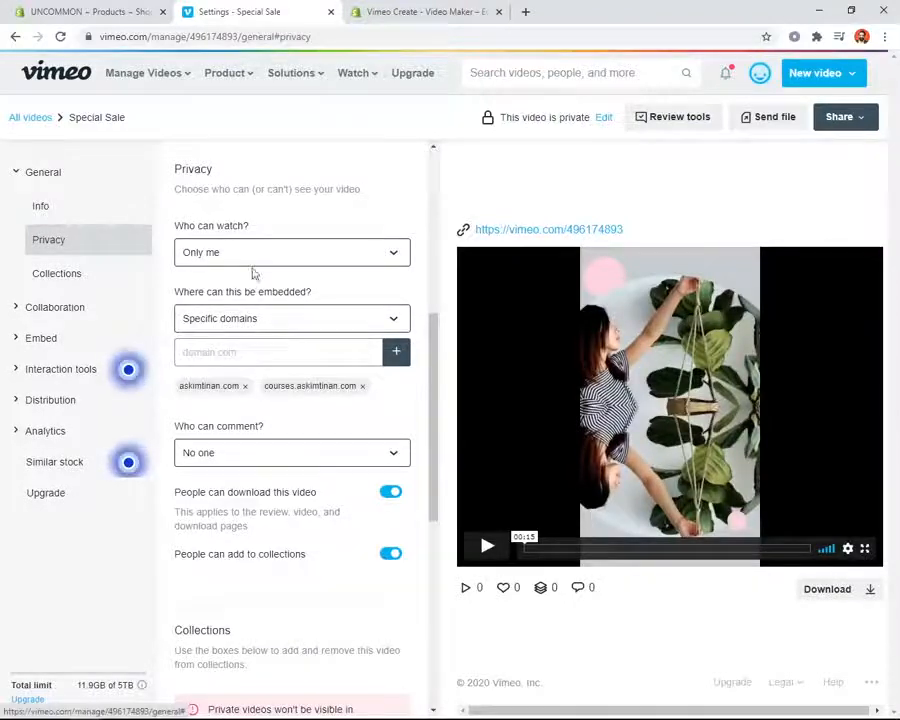
pyautogui.scroll(-3, 230, 414)
pyautogui.scroll(-7, 250, 410)
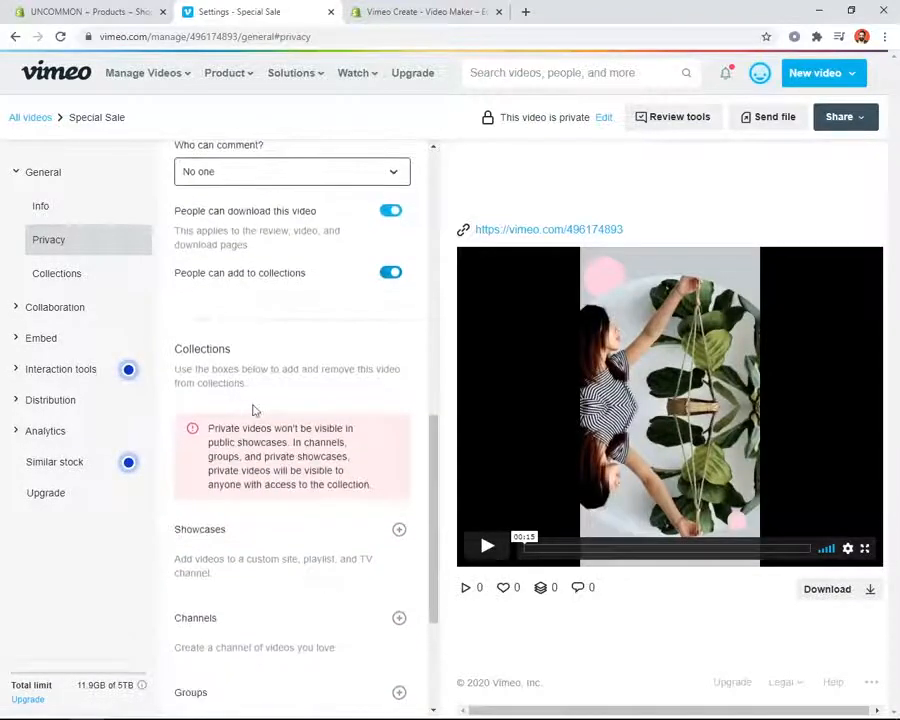
pyautogui.scroll(18, 250, 408)
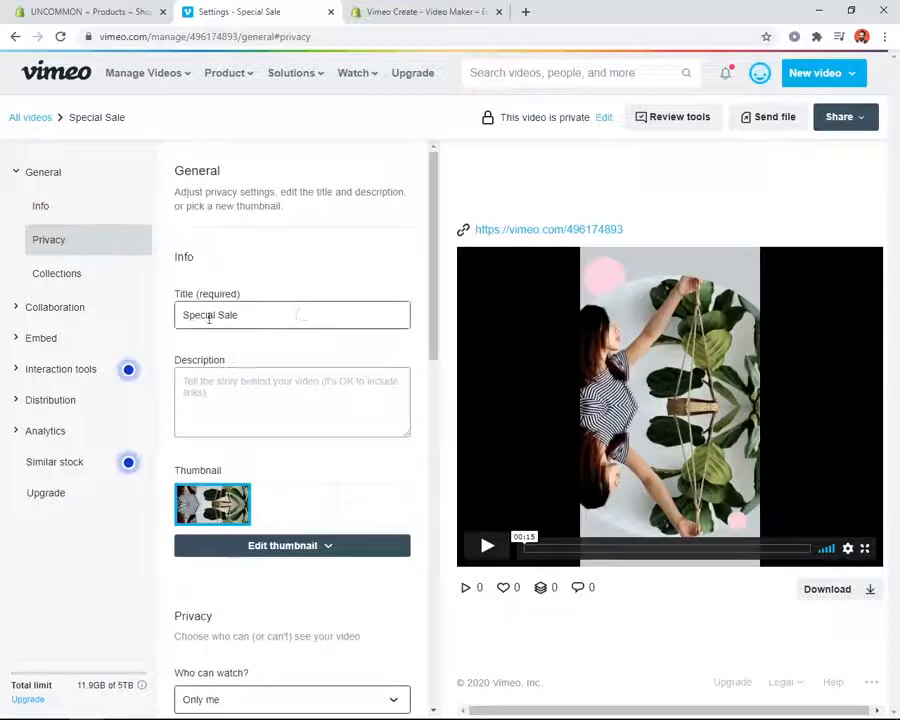
pyautogui.scroll(-3, 290, 305)
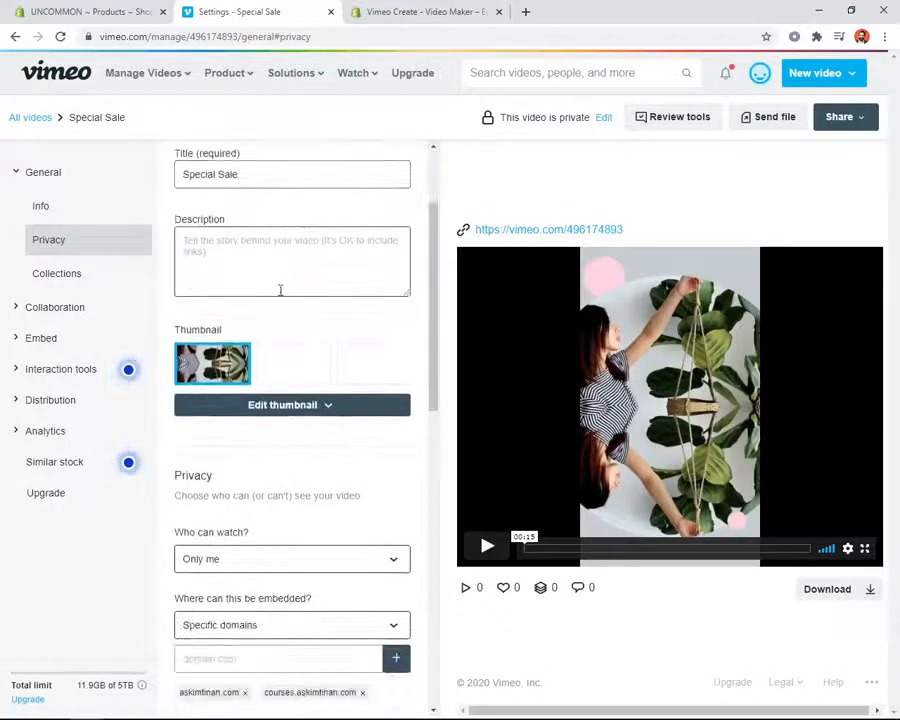
pyautogui.scroll(-1, 278, 290)
pyautogui.scroll(-7, 278, 294)
pyautogui.scroll(3, 278, 294)
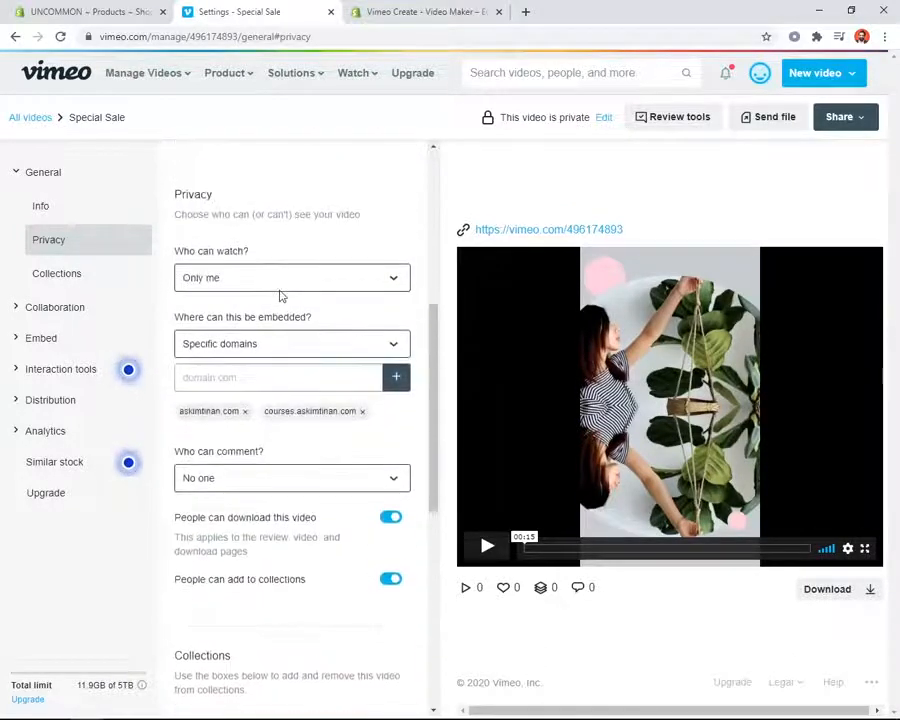
pyautogui.click(247, 285)
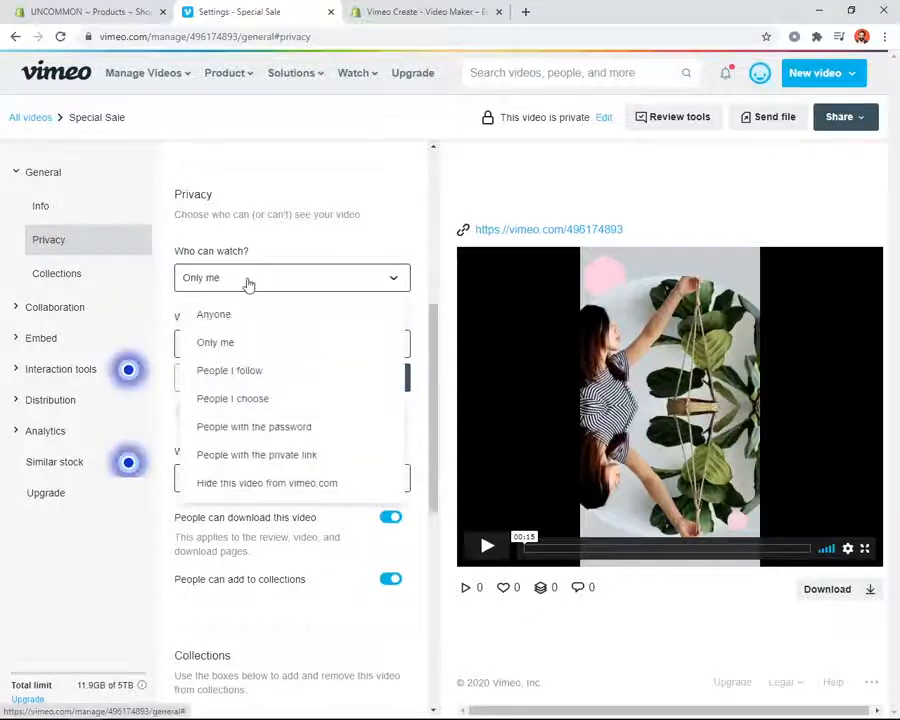
pyautogui.click(240, 314)
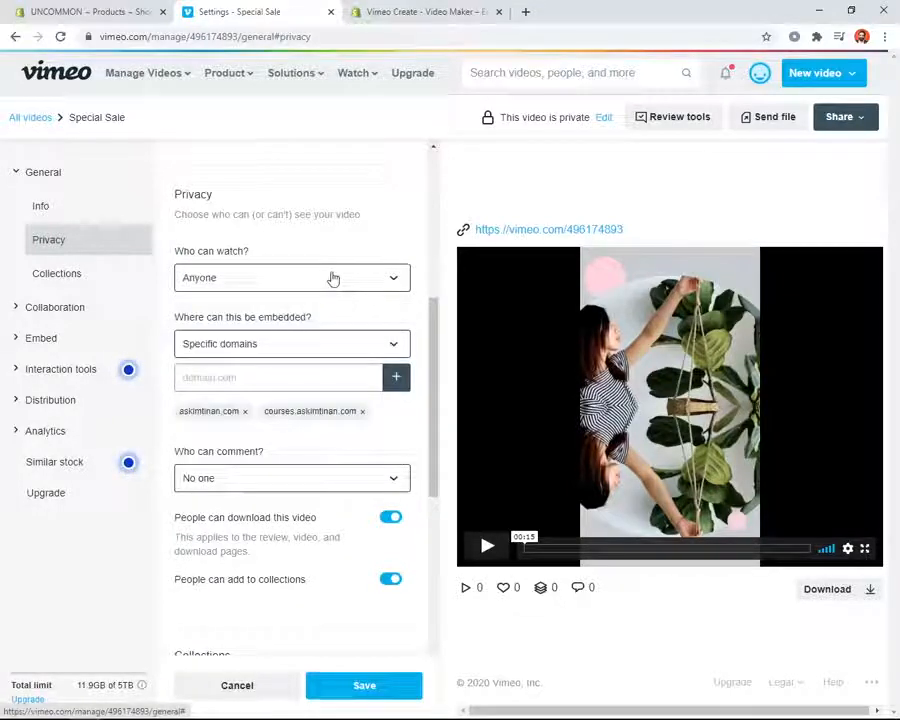
# - Remove both permitted embed domains and allow the video to be embedded Anywhere
pyautogui.click(365, 413)
pyautogui.click(246, 413)
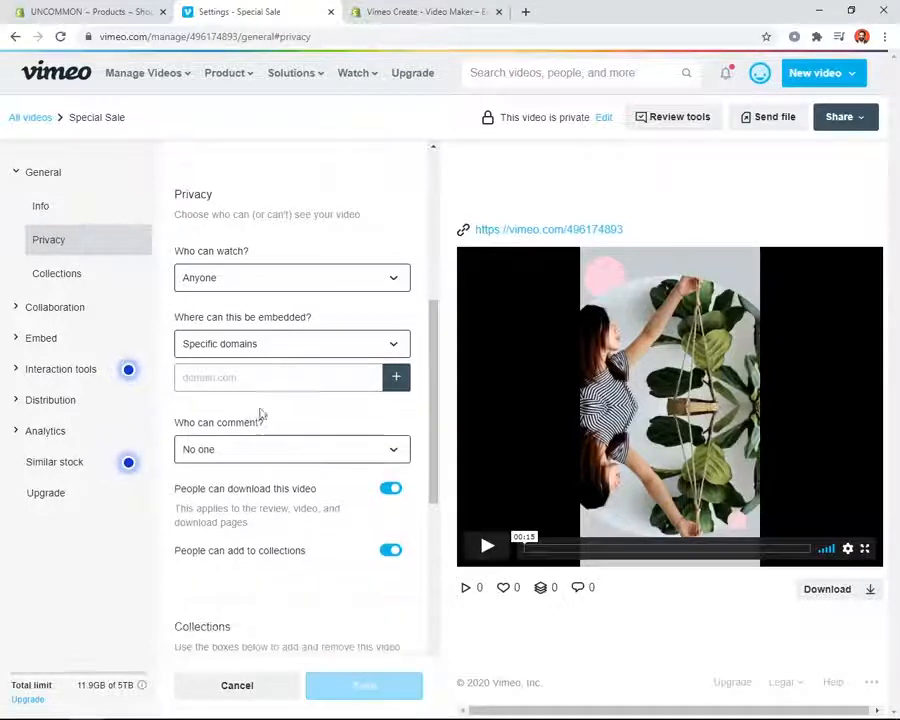
pyautogui.scroll(-5, 324, 420)
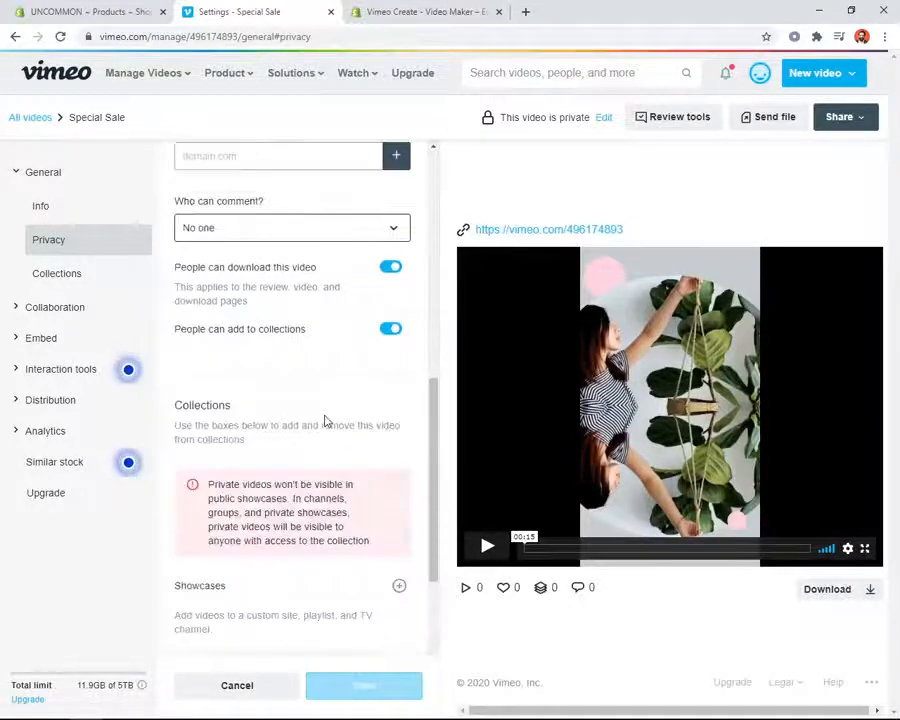
pyautogui.scroll(-2, 324, 420)
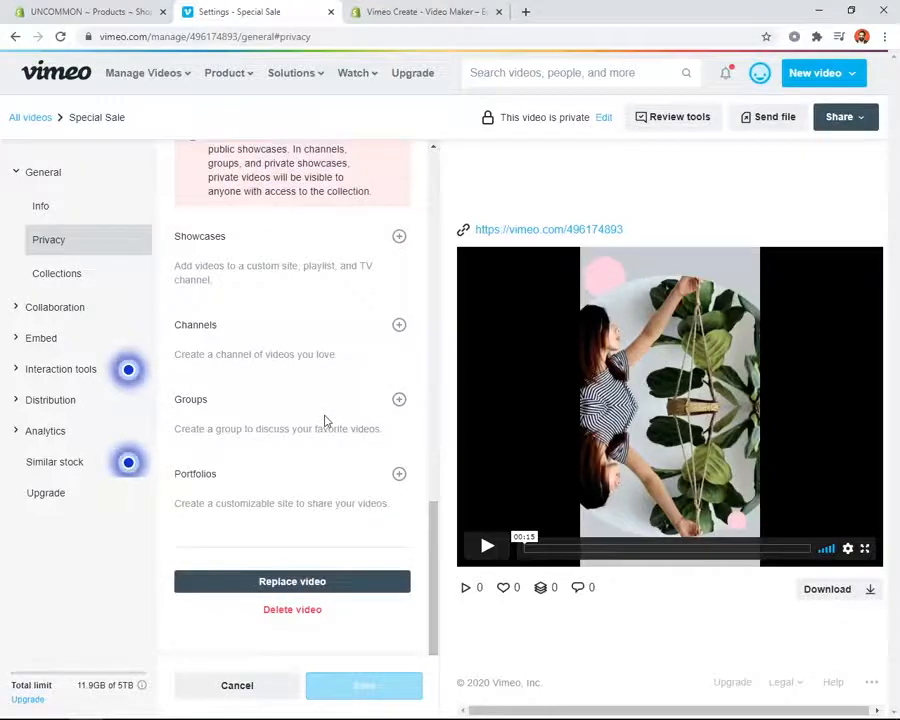
pyautogui.scroll(5, 324, 420)
pyautogui.scroll(-2, 324, 420)
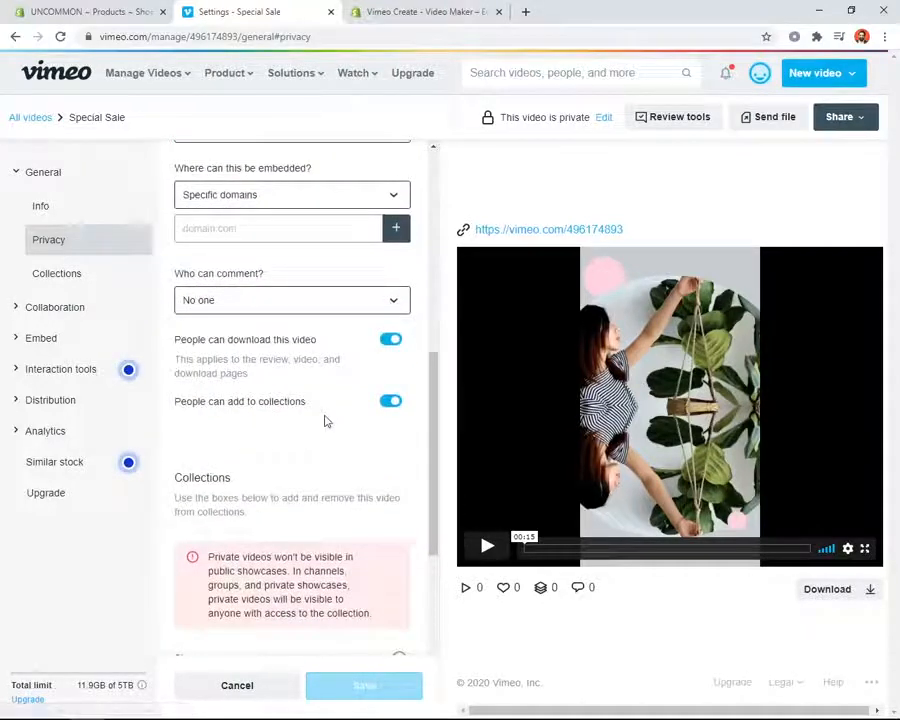
pyautogui.scroll(4, 324, 420)
pyautogui.scroll(-4, 217, 485)
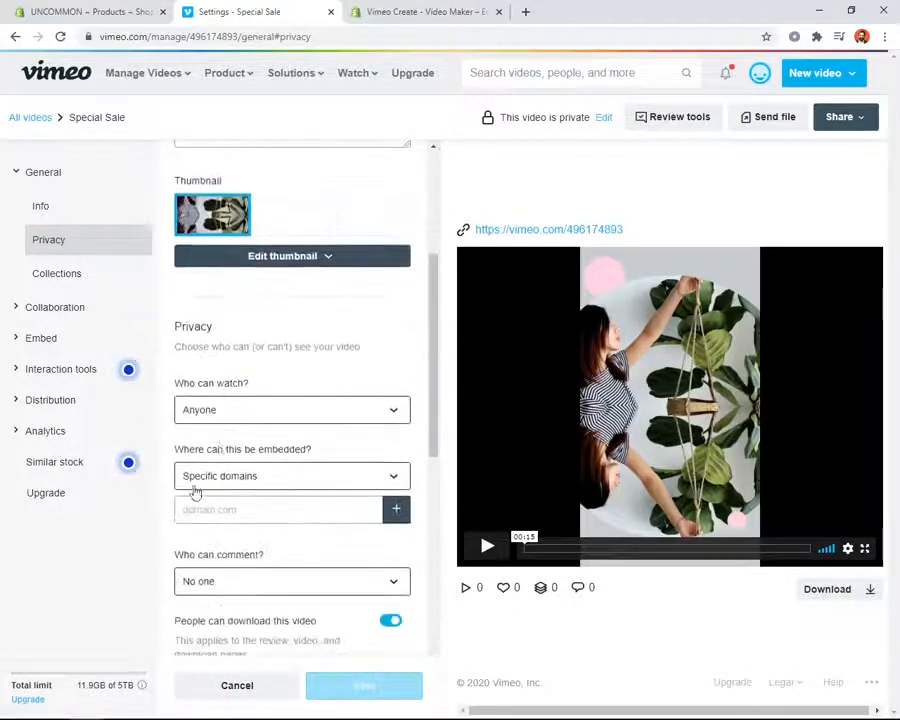
pyautogui.scroll(3, 240, 444)
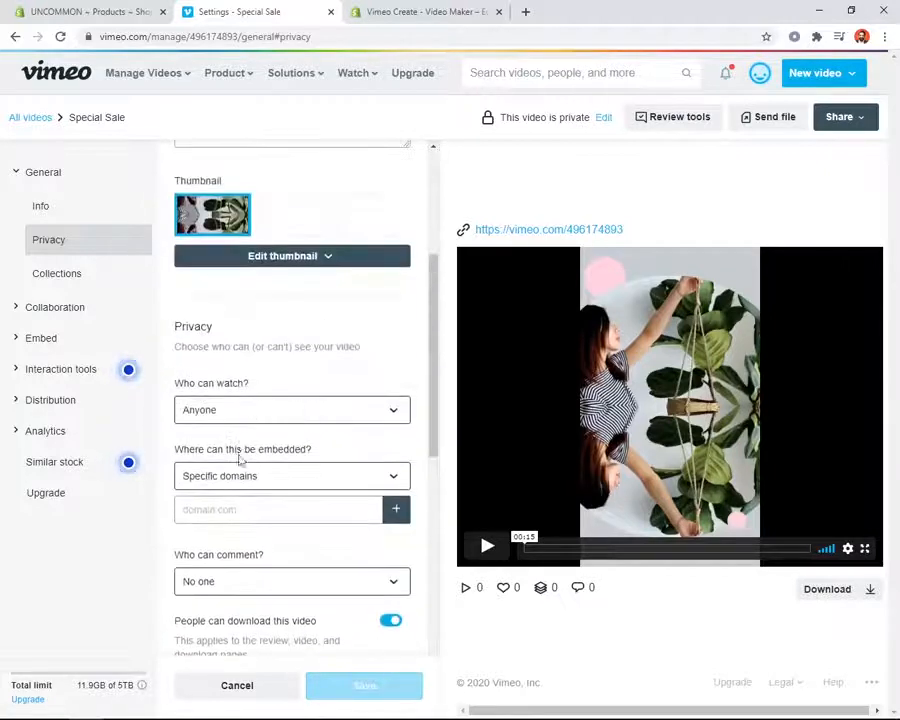
pyautogui.click(240, 477)
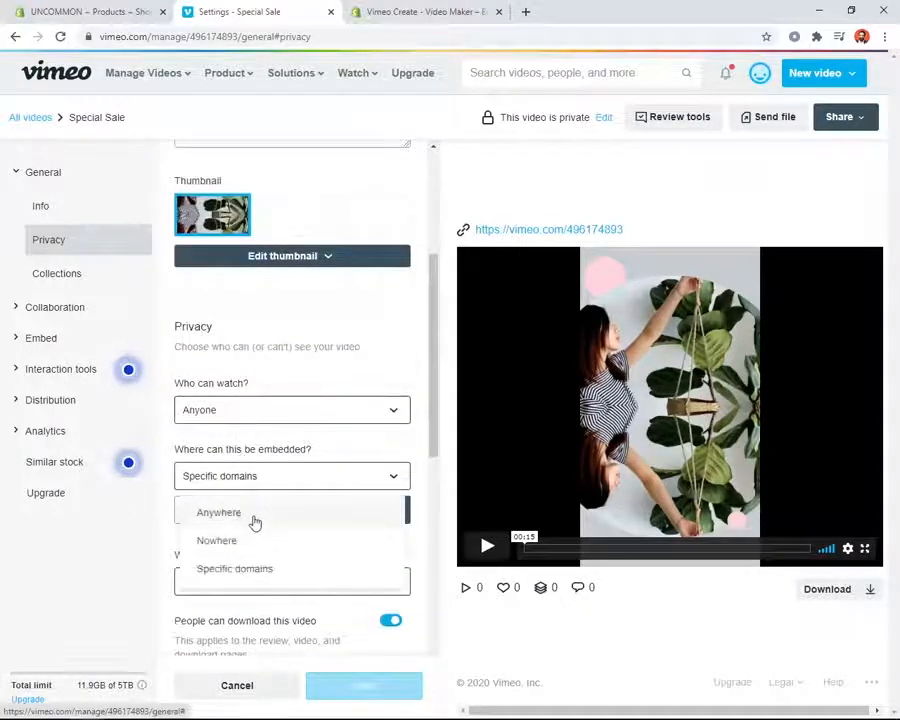
pyautogui.click(249, 516)
# - Review the remaining comment, download and collection options and save the video's privacy changes
pyautogui.scroll(-4, 329, 378)
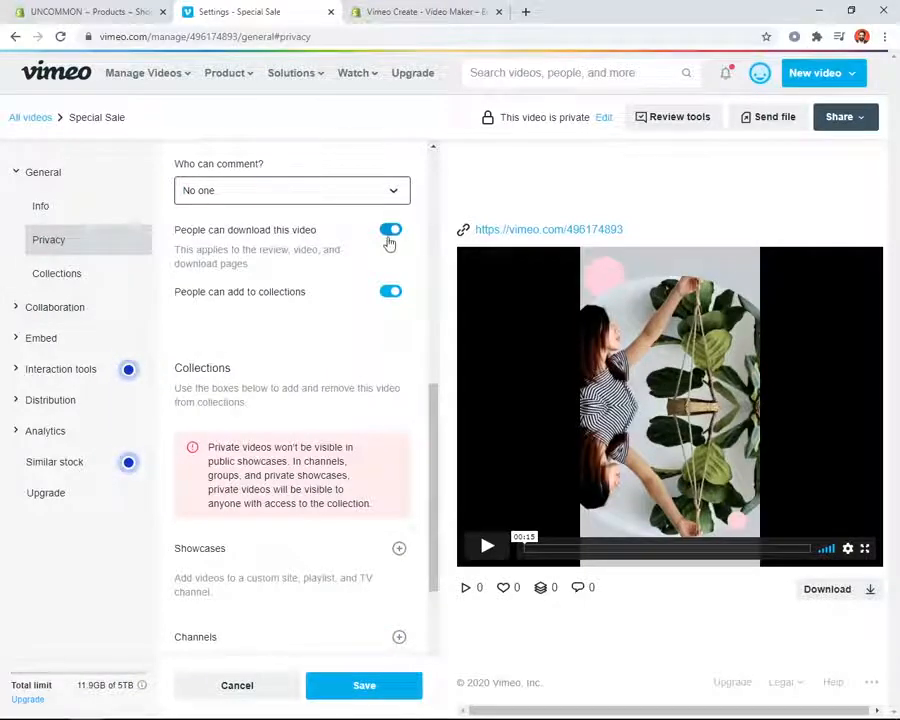
pyautogui.scroll(-2, 302, 357)
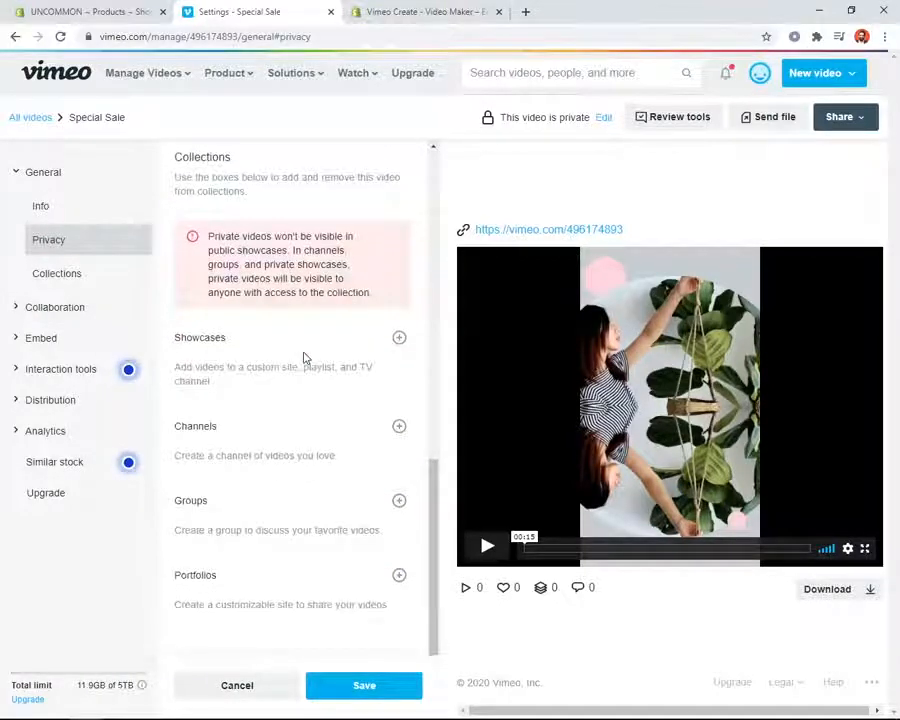
pyautogui.scroll(-2, 305, 358)
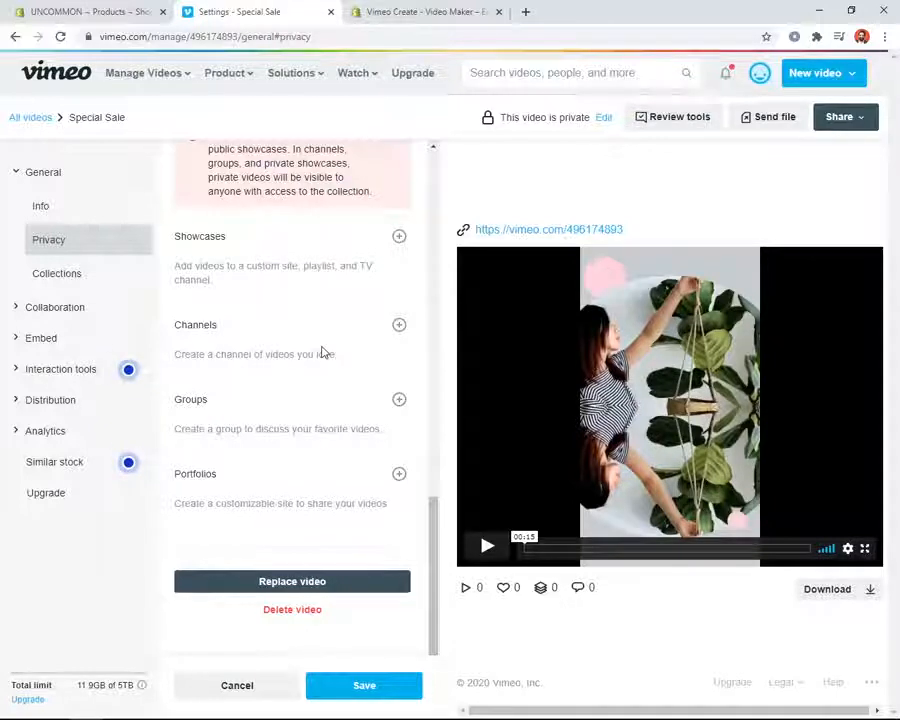
pyautogui.scroll(10, 322, 352)
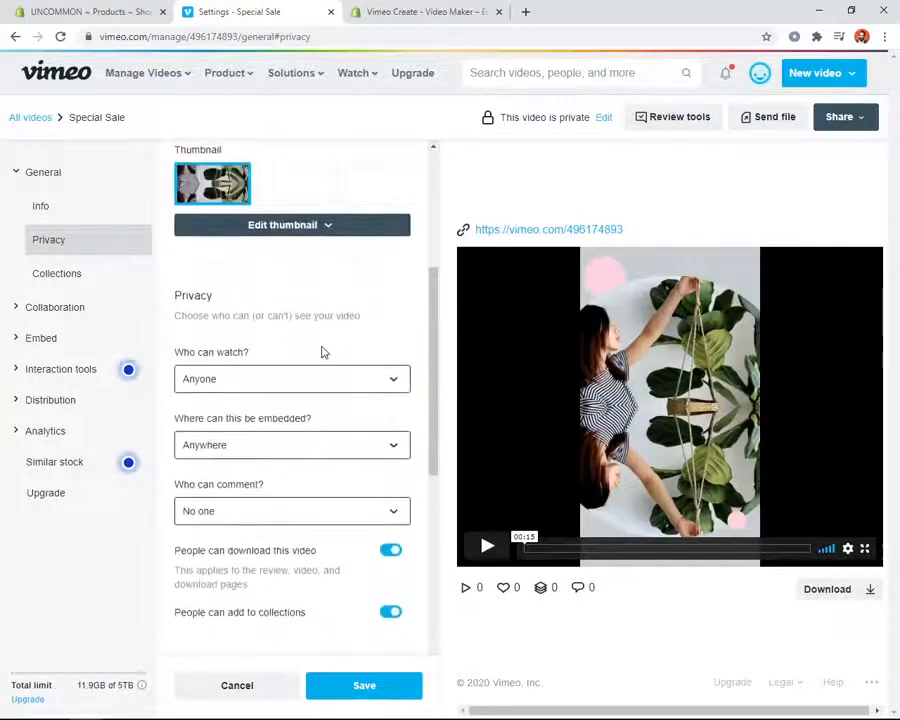
pyautogui.scroll(-1, 257, 388)
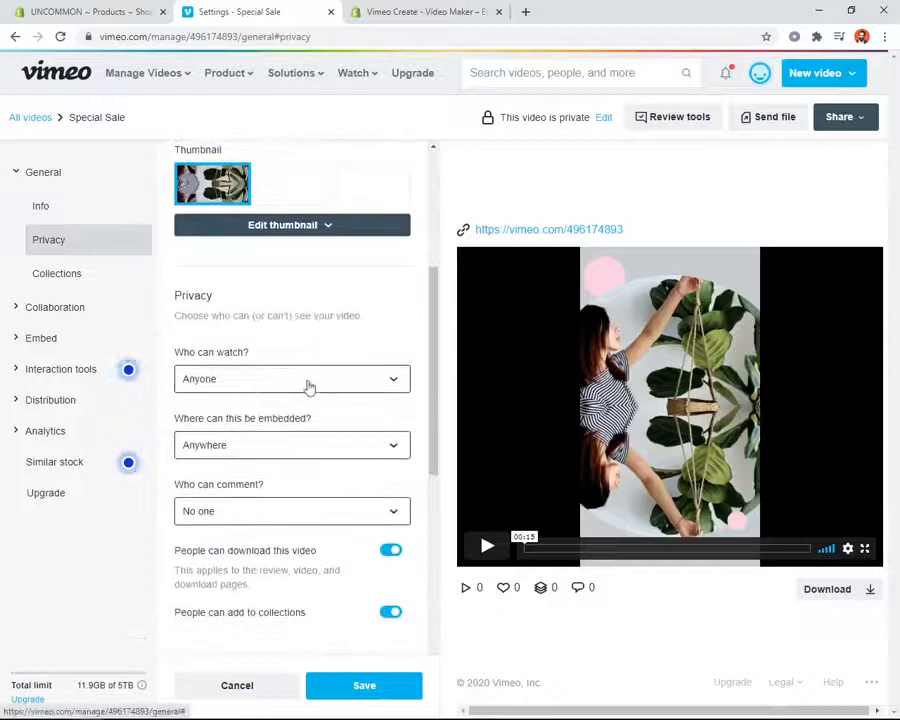
pyautogui.scroll(-10, 310, 396)
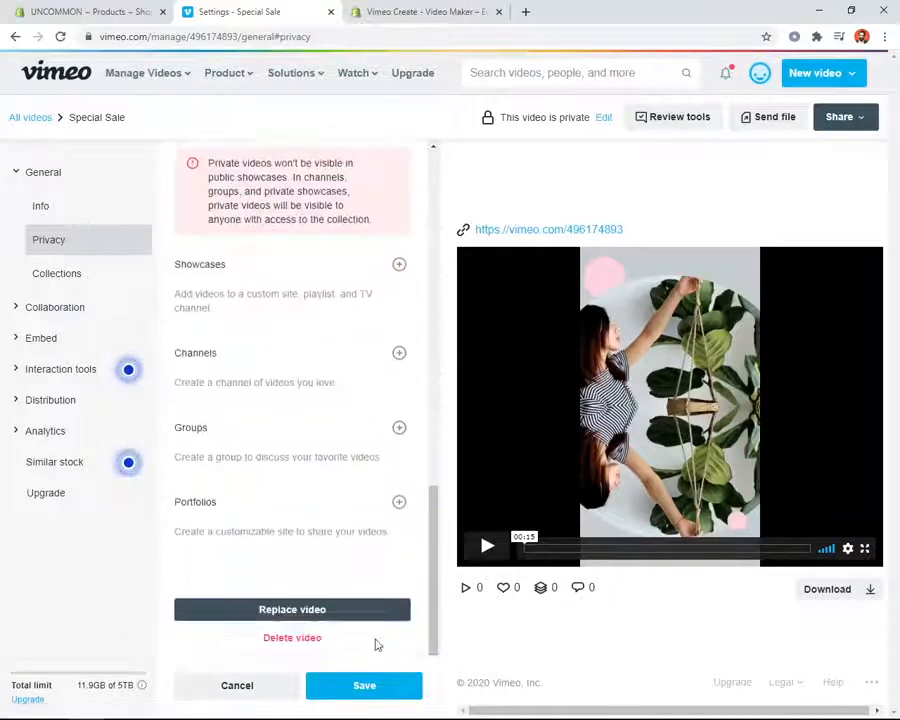
pyautogui.click(364, 686)
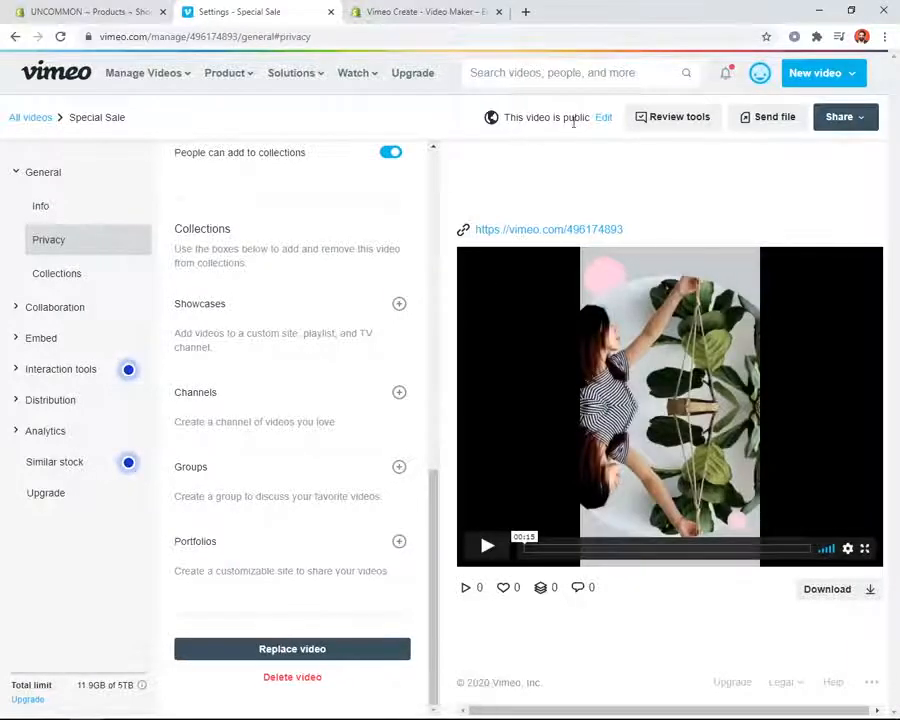
# - Switch to the Shopify admin and look through both pages of the product list
pyautogui.click(87, 14)
pyautogui.scroll(-3, 269, 310)
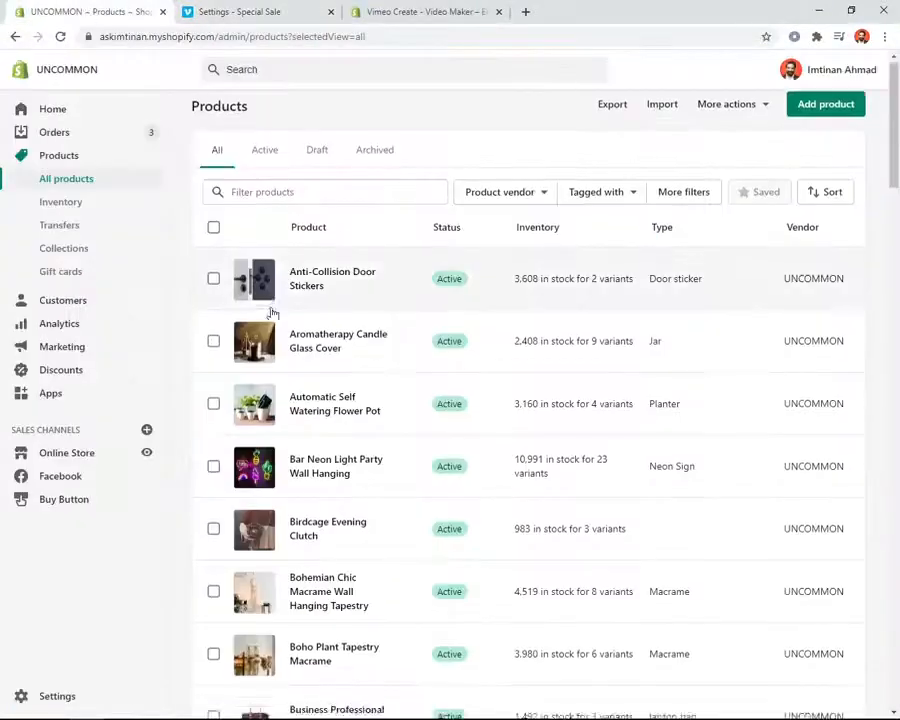
pyautogui.scroll(2, 272, 314)
pyautogui.scroll(2, 226, 330)
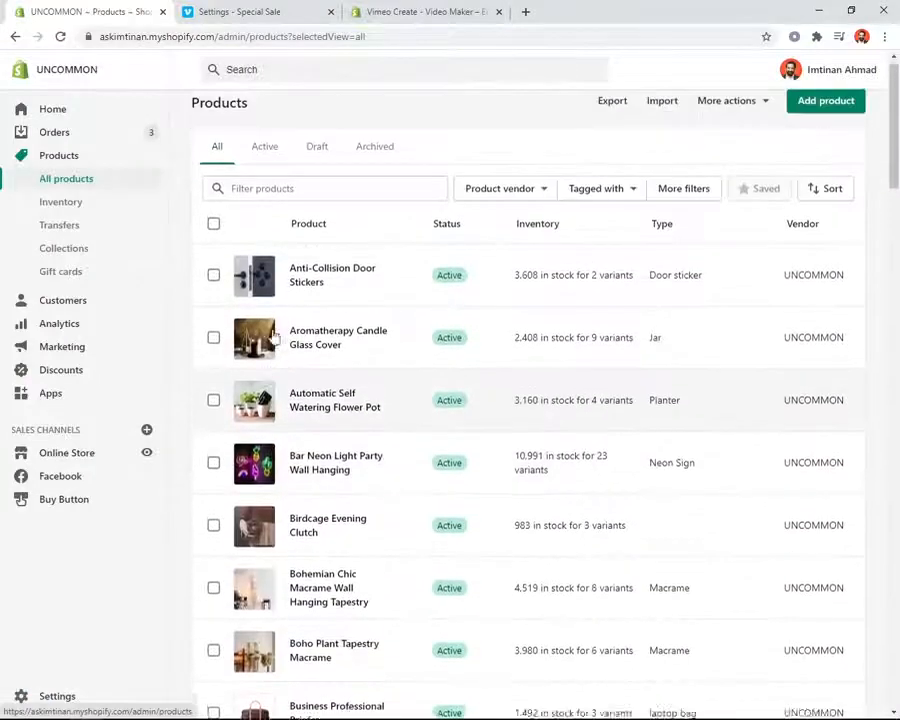
pyautogui.scroll(-3, 378, 360)
pyautogui.scroll(-5, 378, 362)
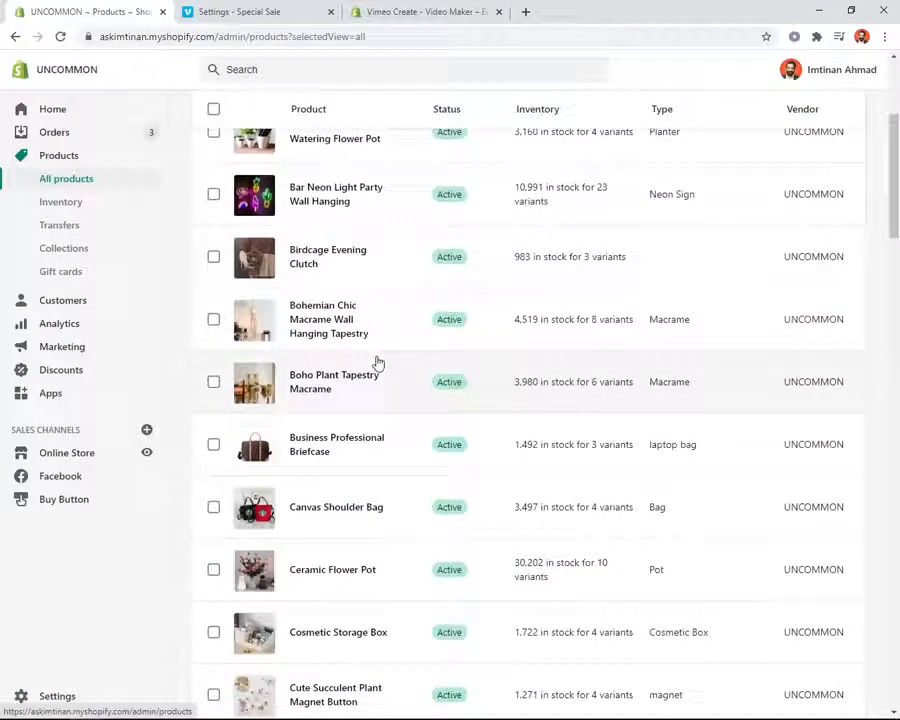
pyautogui.scroll(-5, 378, 362)
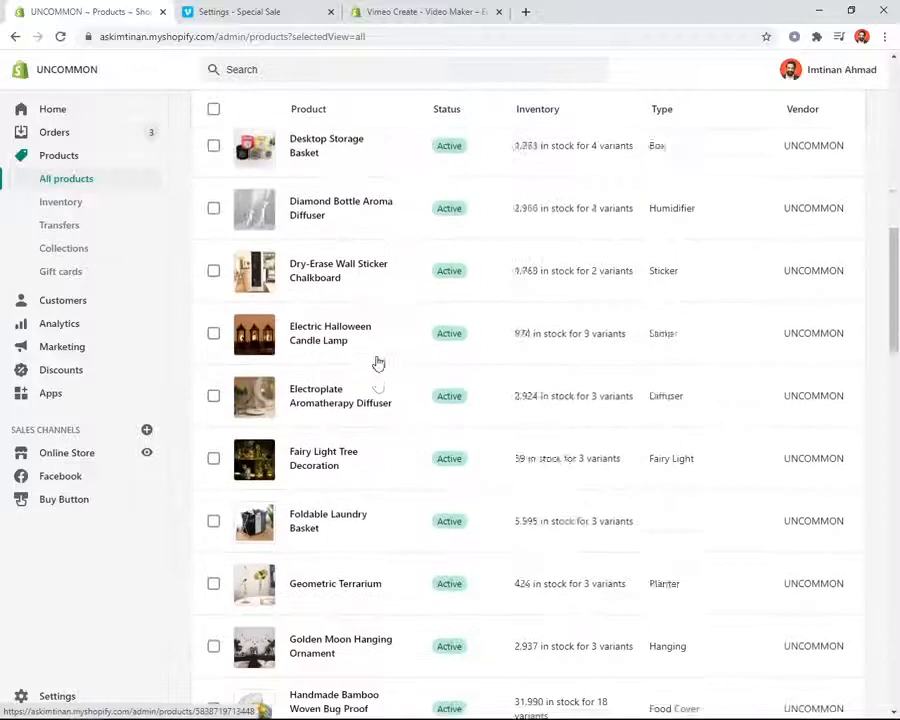
pyautogui.scroll(-5, 378, 362)
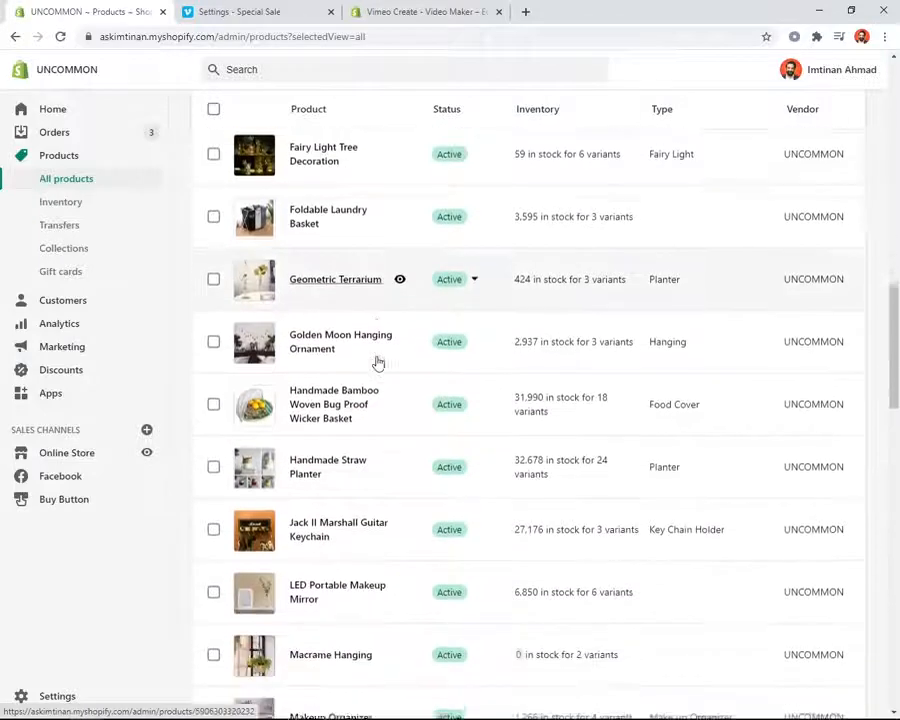
pyautogui.scroll(-5, 378, 362)
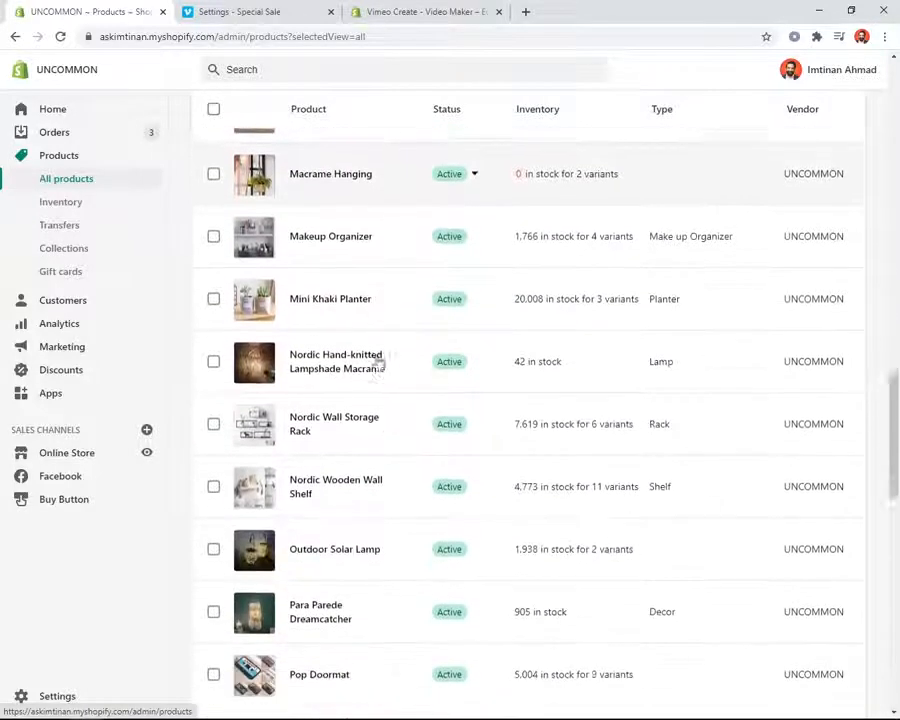
pyautogui.scroll(-3, 378, 362)
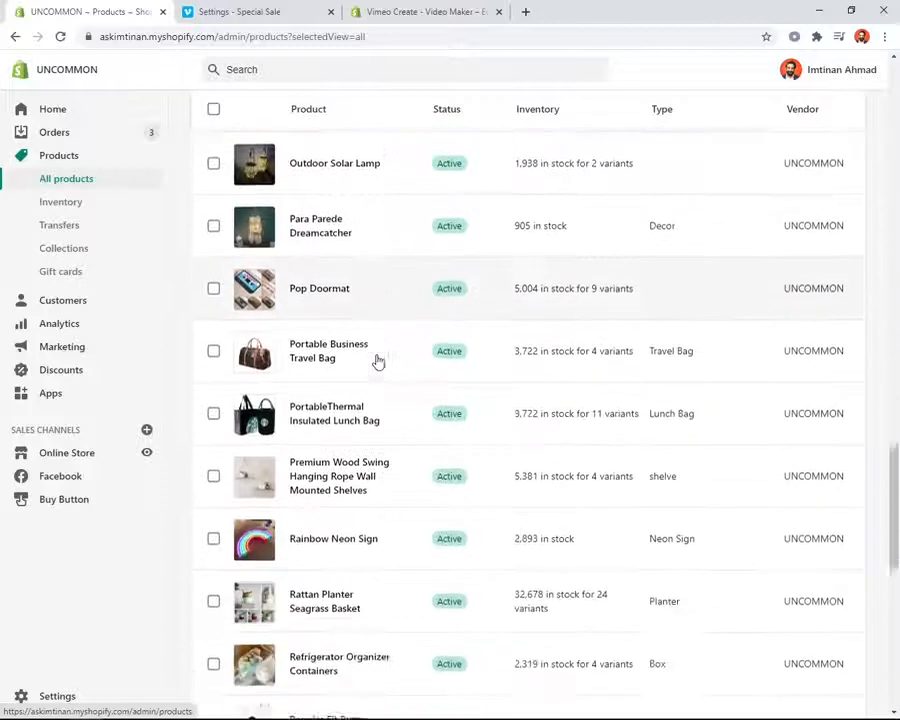
pyautogui.scroll(-6, 378, 362)
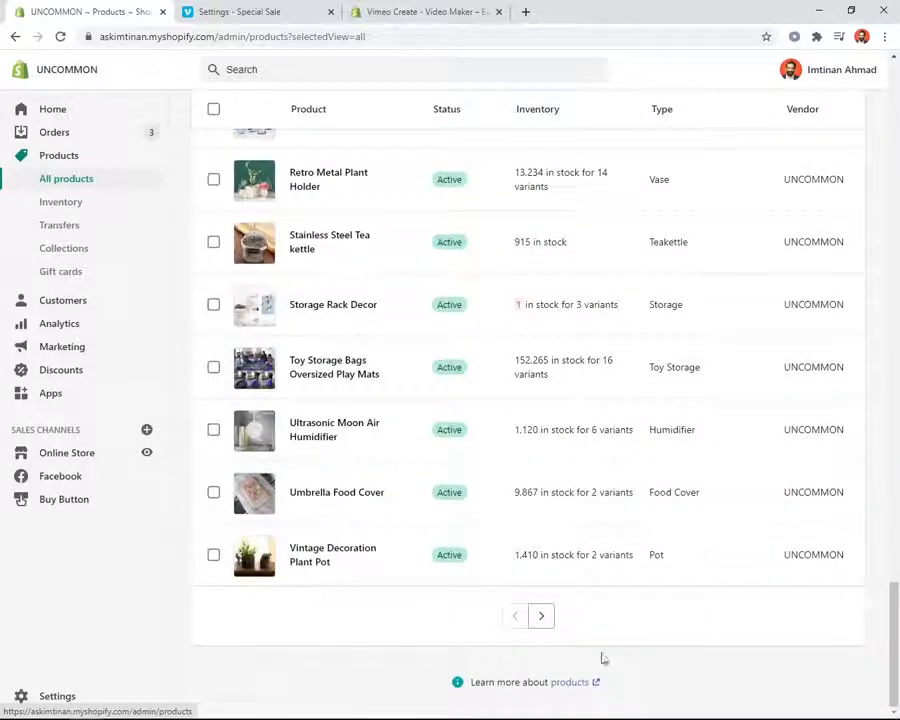
pyautogui.click(541, 618)
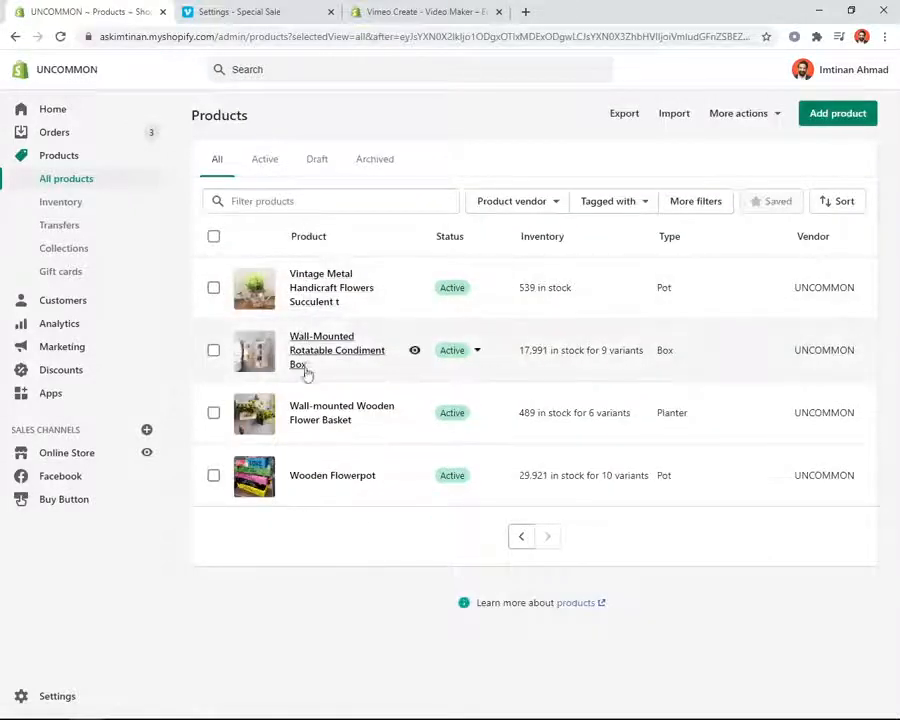
pyautogui.click(518, 546)
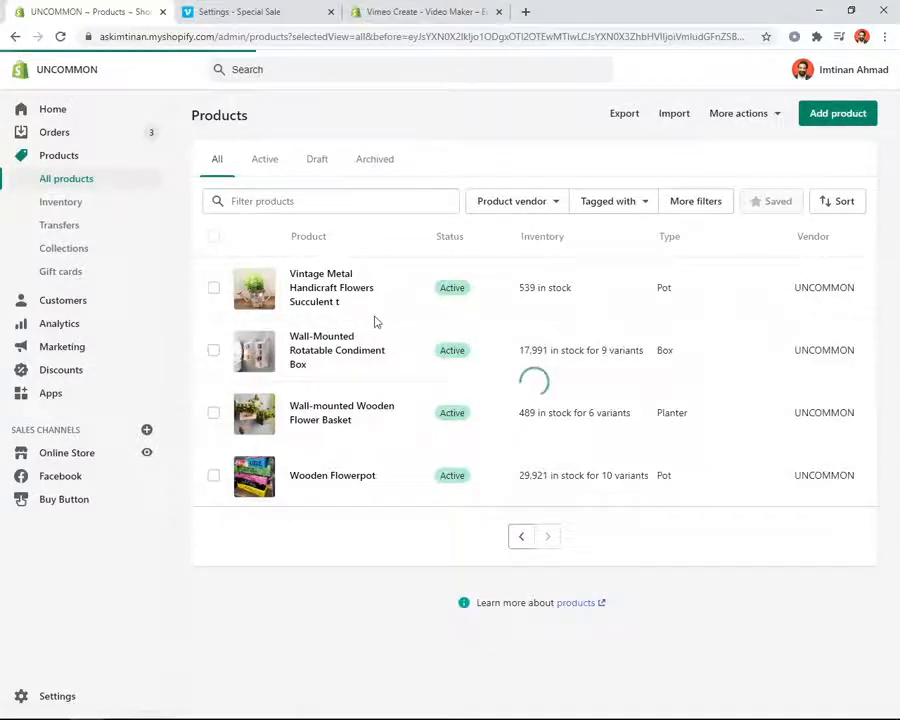
# - Open the Handmade Straw Planter product in a new browser tab, switch to it and review its Media section
pyautogui.scroll(-4, 375, 322)
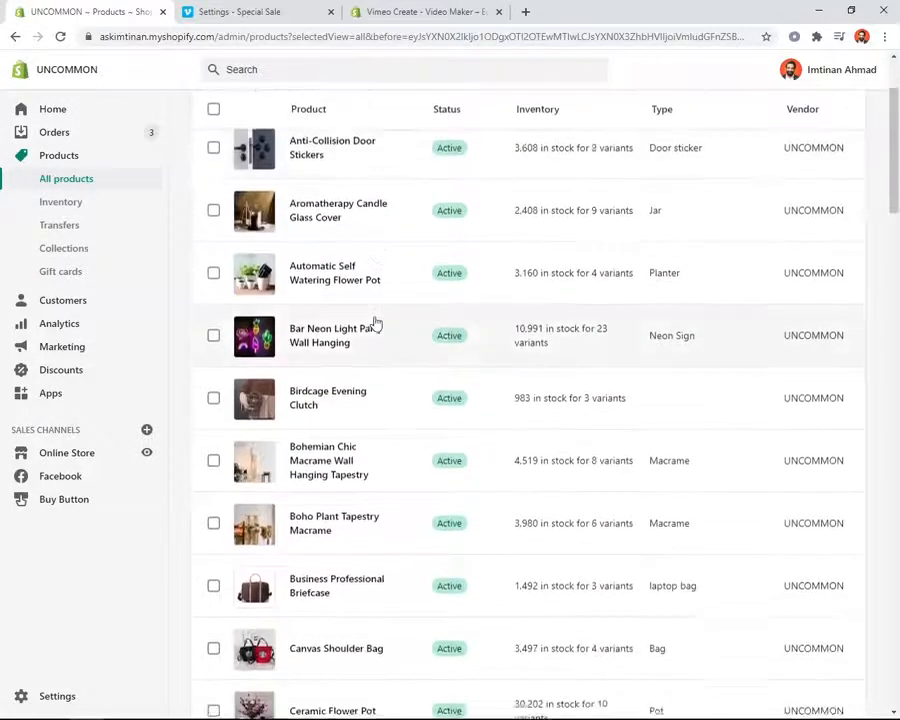
pyautogui.scroll(-6, 375, 322)
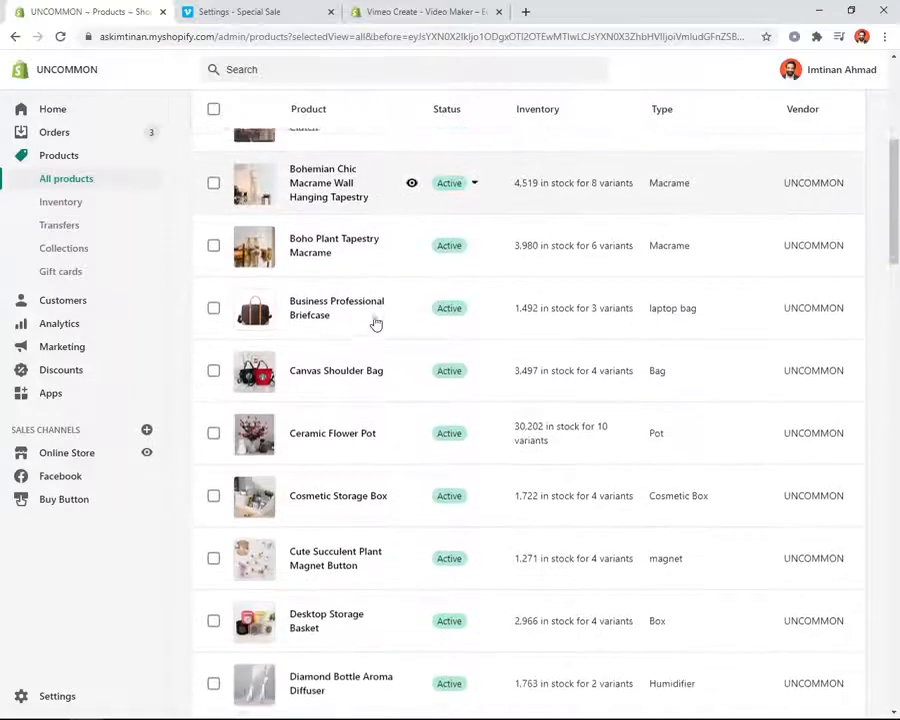
pyautogui.scroll(-4, 375, 322)
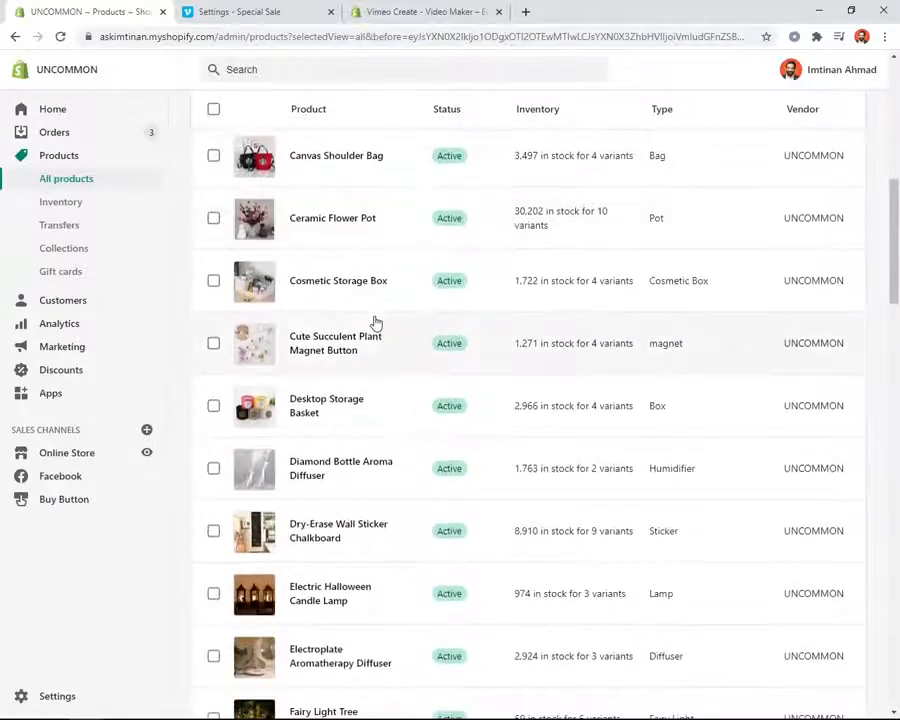
pyautogui.scroll(-4, 375, 322)
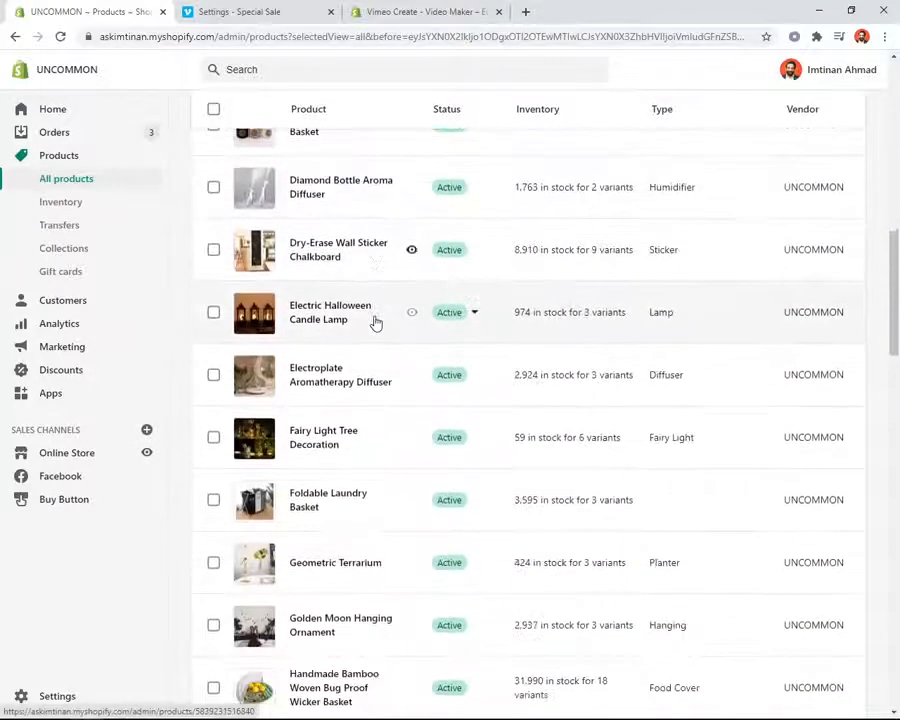
pyautogui.scroll(-4, 375, 322)
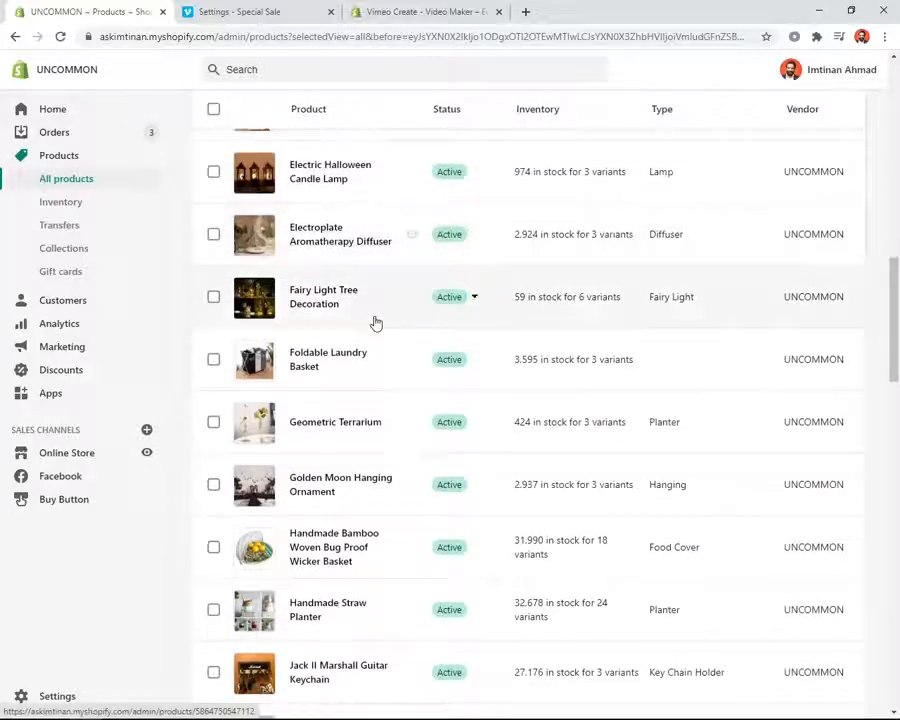
pyautogui.scroll(-3, 375, 322)
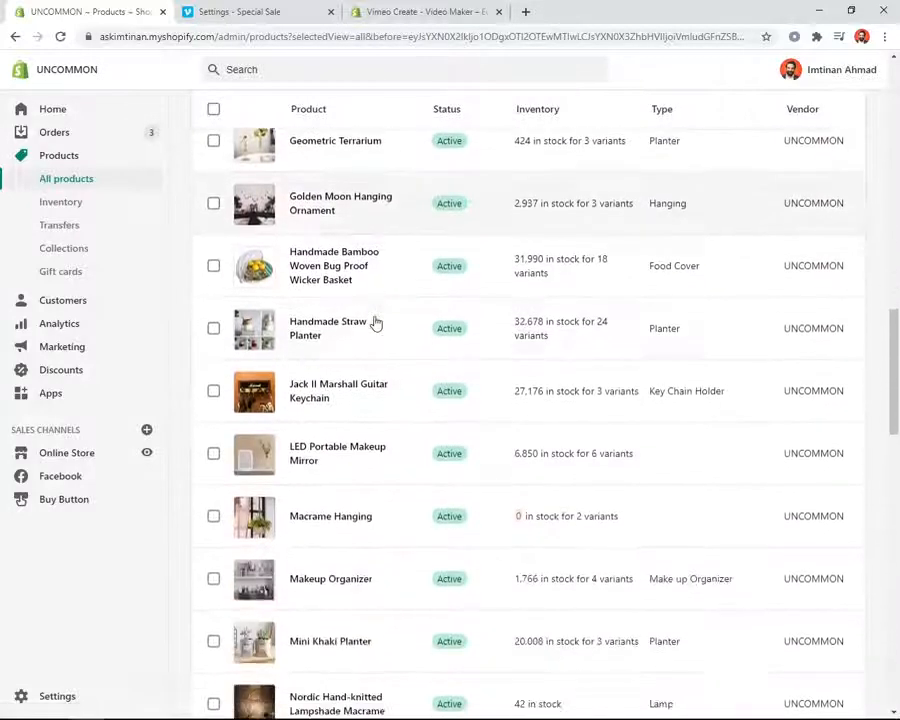
pyautogui.rightClick(312, 338)
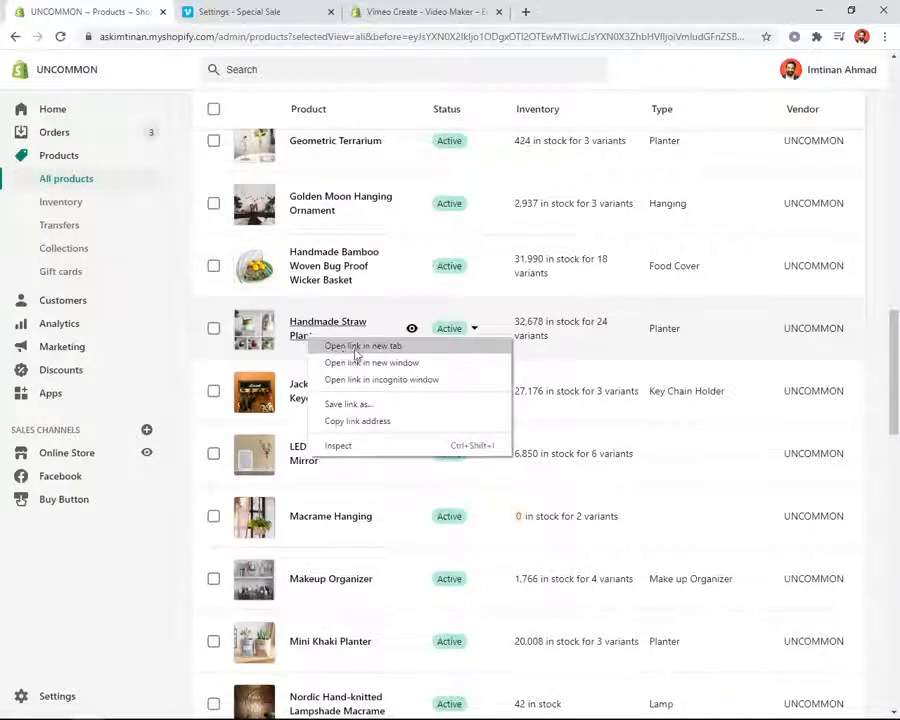
pyautogui.click(353, 346)
pyautogui.click(245, 10)
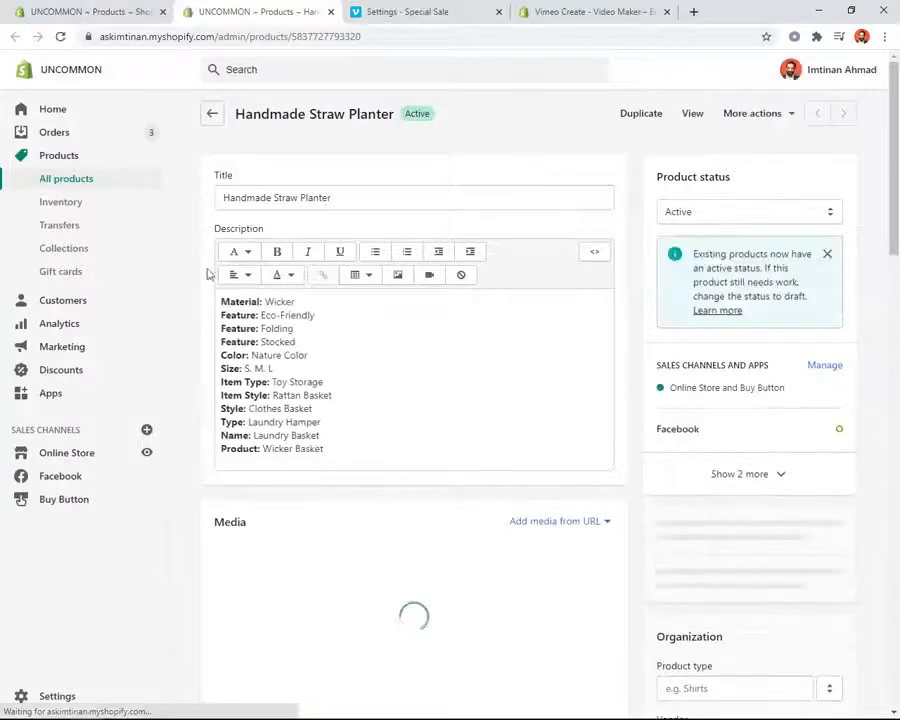
pyautogui.scroll(-3, 187, 200)
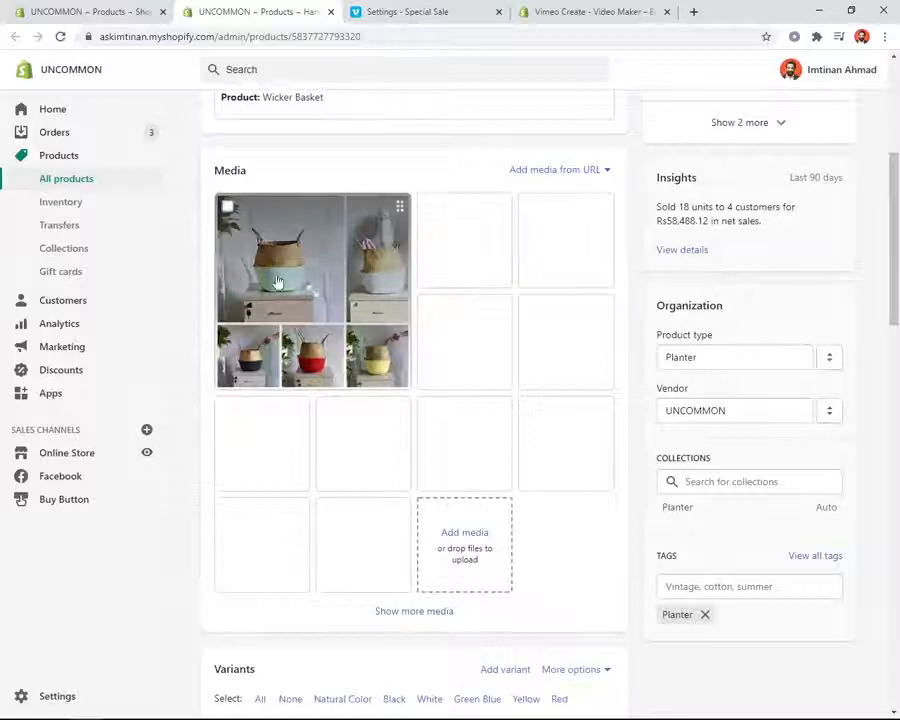
pyautogui.scroll(-5, 321, 290)
pyautogui.scroll(5, 321, 290)
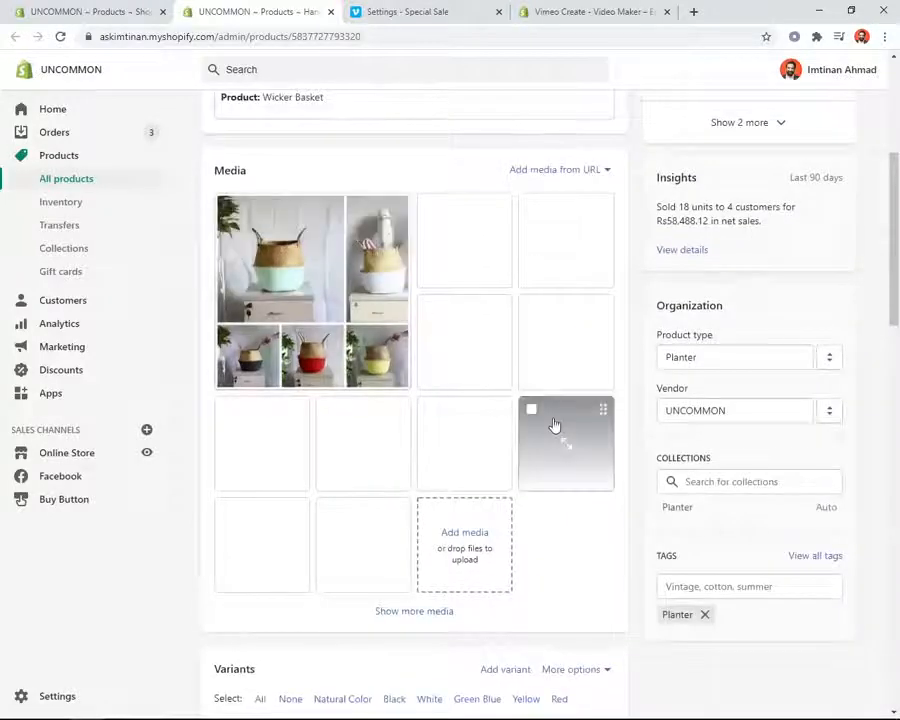
# - Return to the Special Sale video in Vimeo and view the Info section of its General settings
pyautogui.click(442, 12)
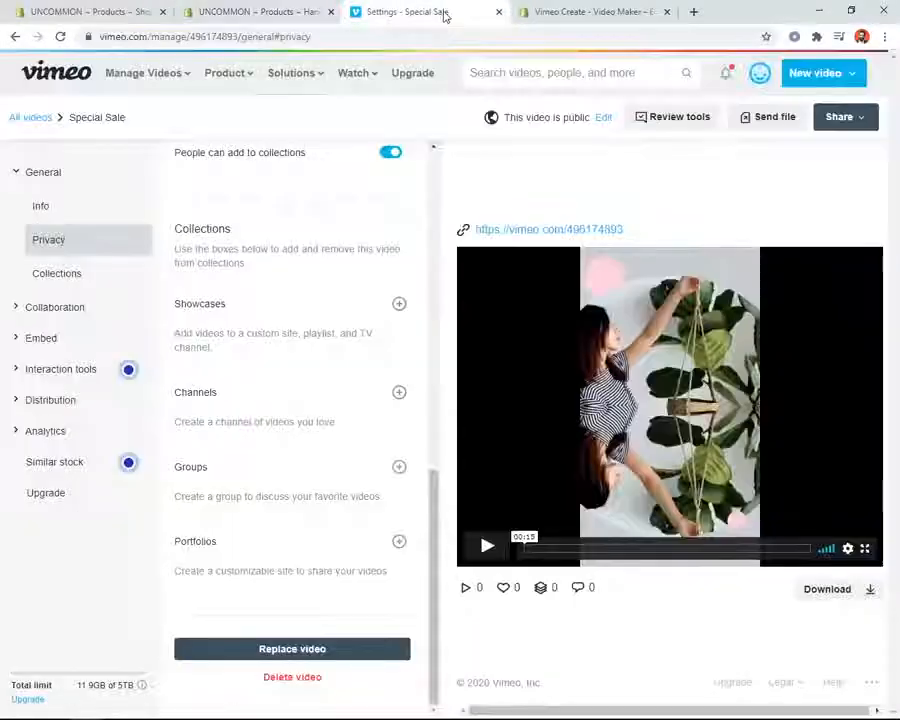
pyautogui.scroll(10, 264, 300)
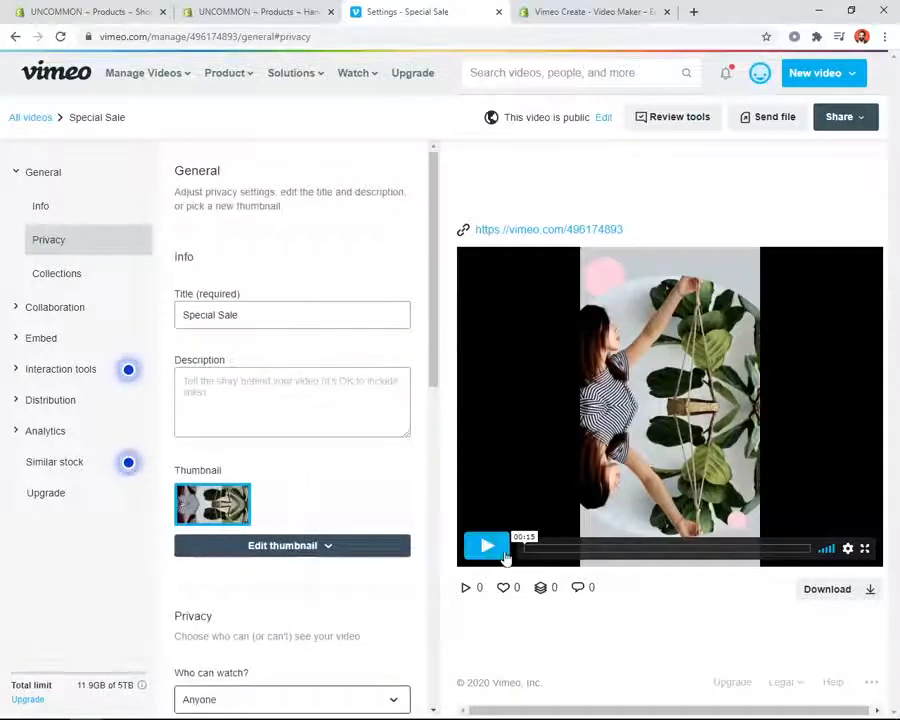
pyautogui.click(46, 208)
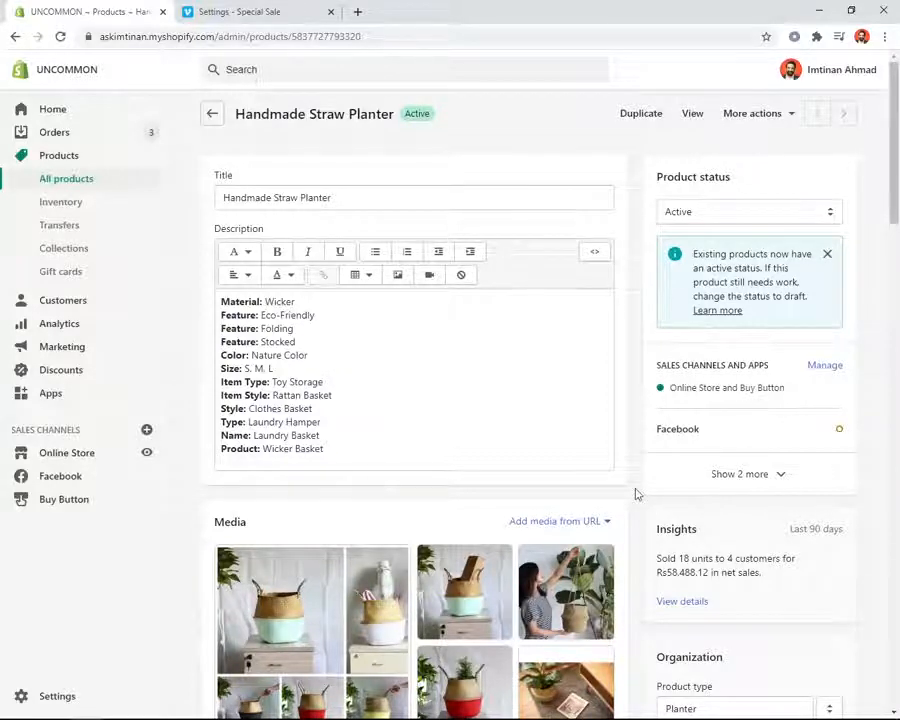
# - Move the Special Sale video to the first position in the Handmade Straw Planter's media and review the new order
pyautogui.scroll(-6, 636, 494)
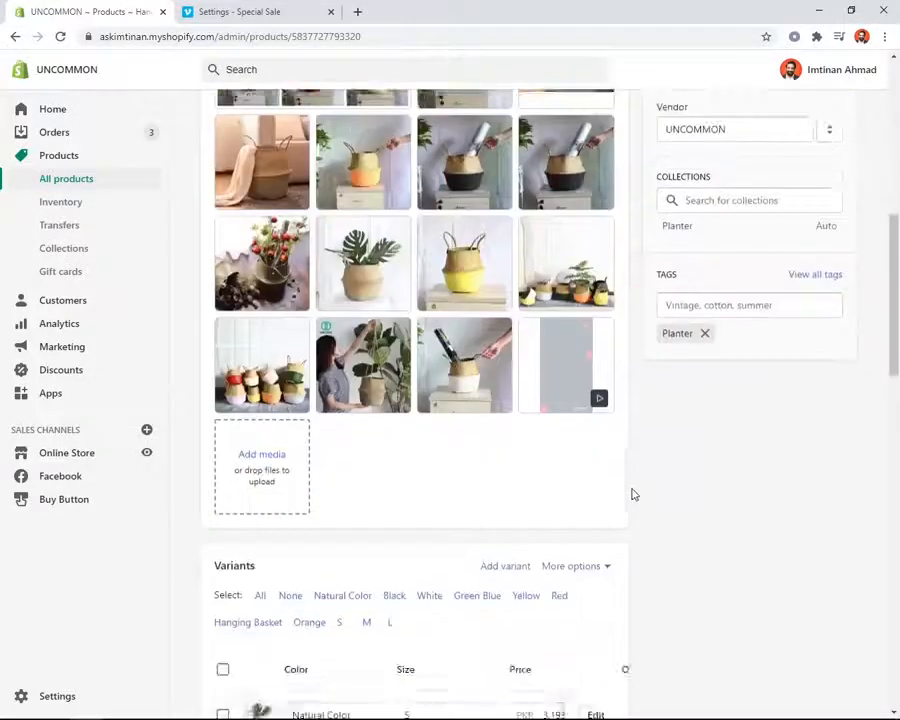
pyautogui.moveTo(573, 368)
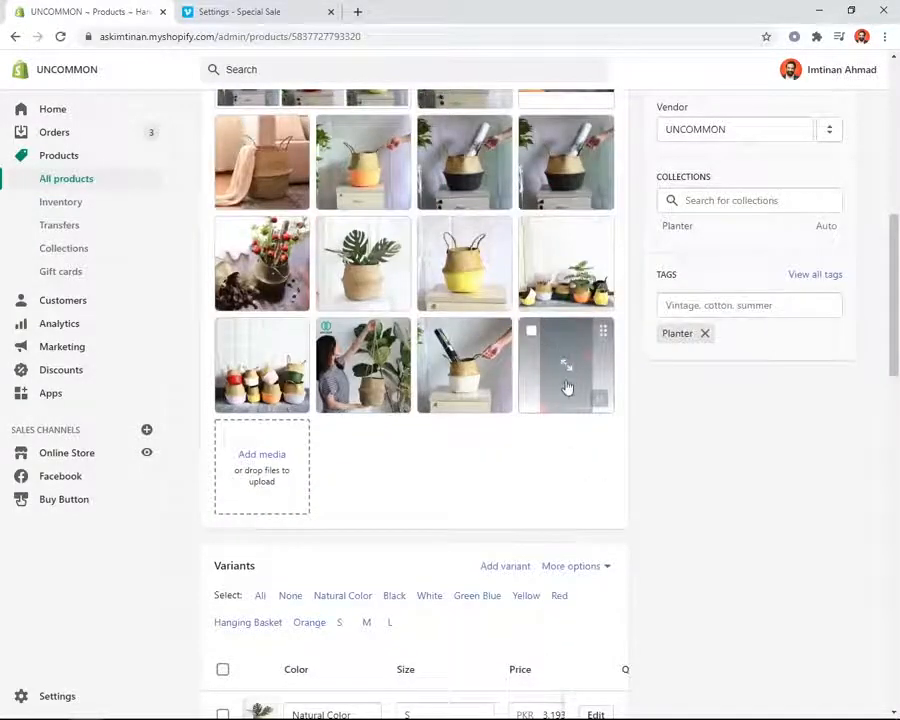
pyautogui.moveTo(548, 365); pyautogui.dragTo(283, 368)
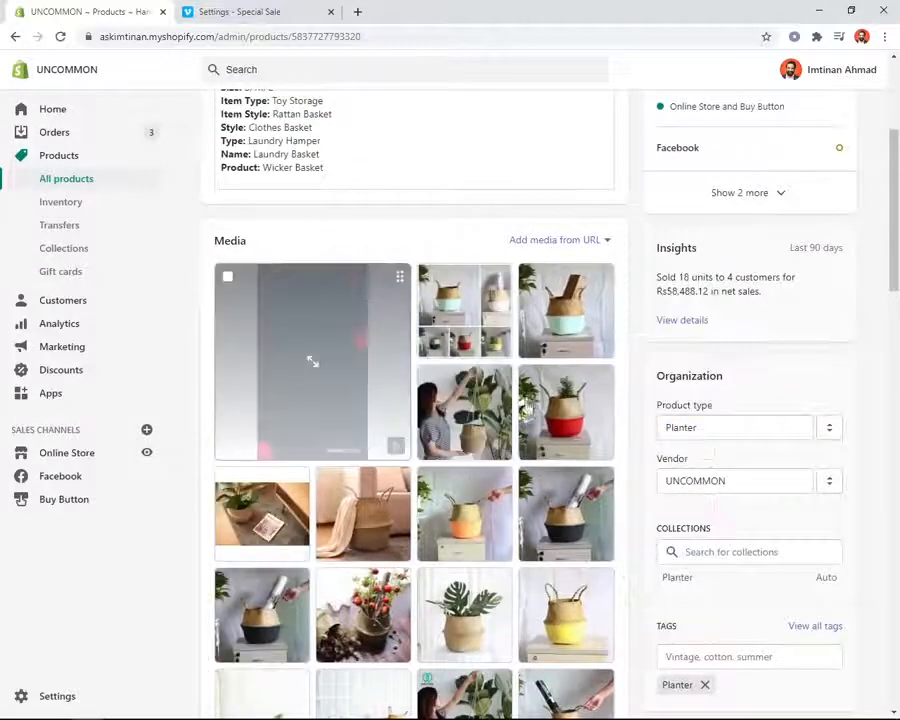
pyautogui.scroll(2, 650, 440)
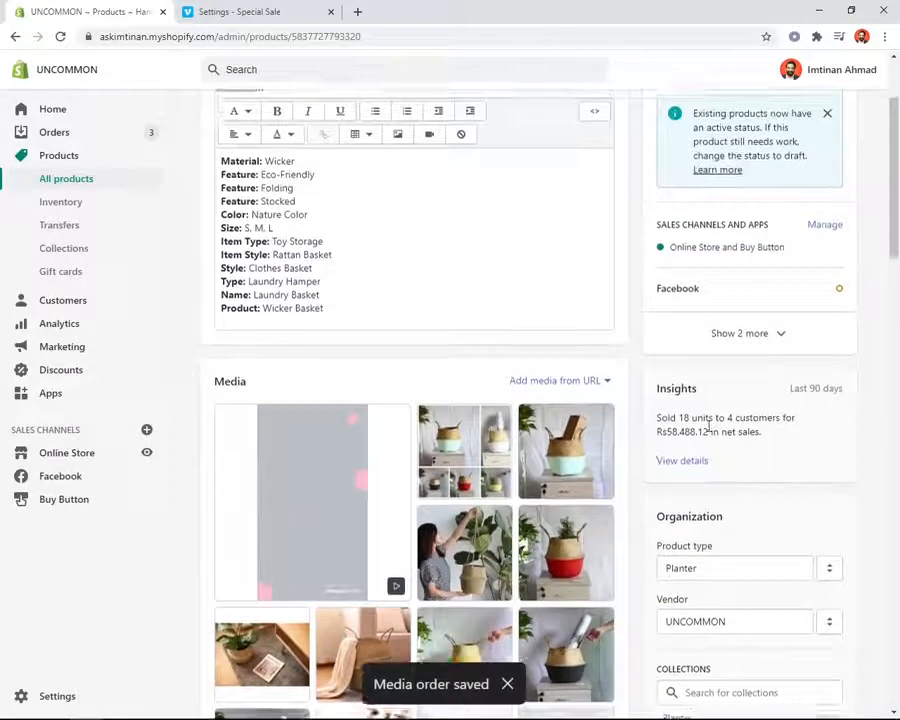
pyautogui.scroll(2, 709, 427)
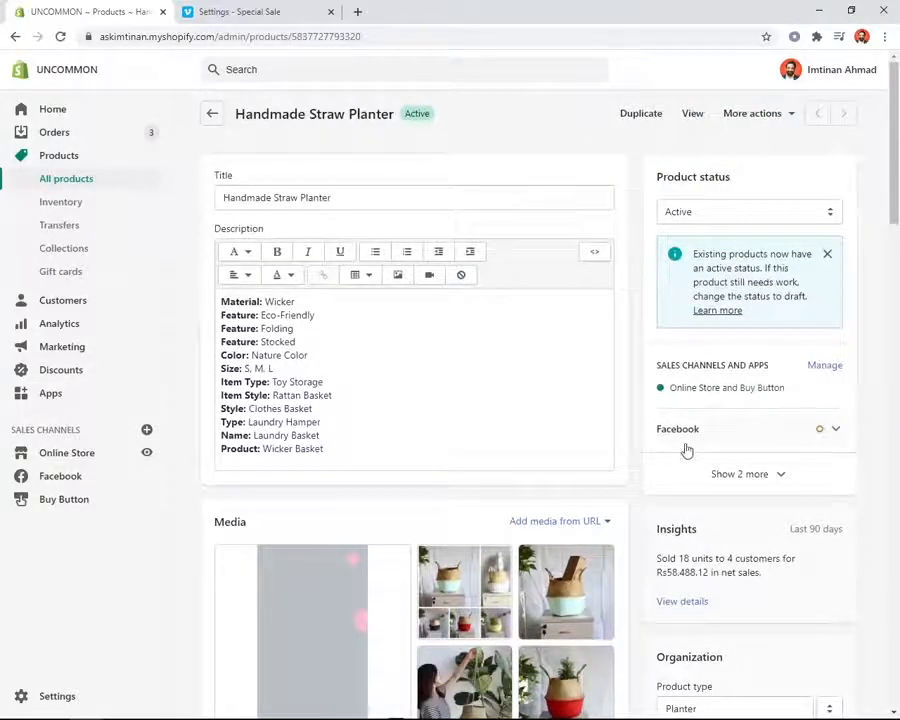
pyautogui.scroll(-3, 484, 428)
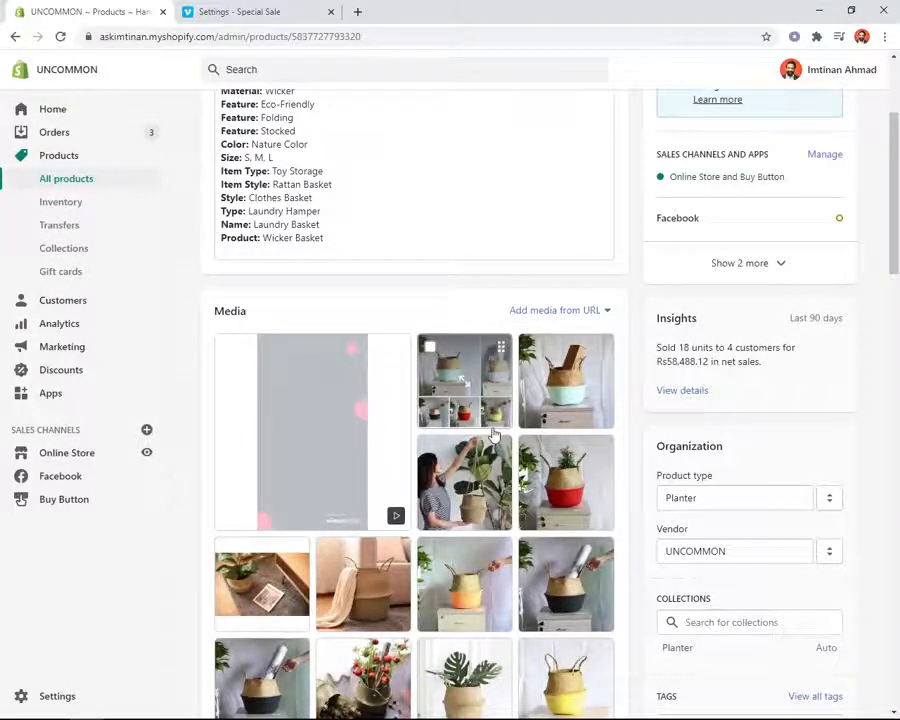
pyautogui.scroll(-5, 493, 435)
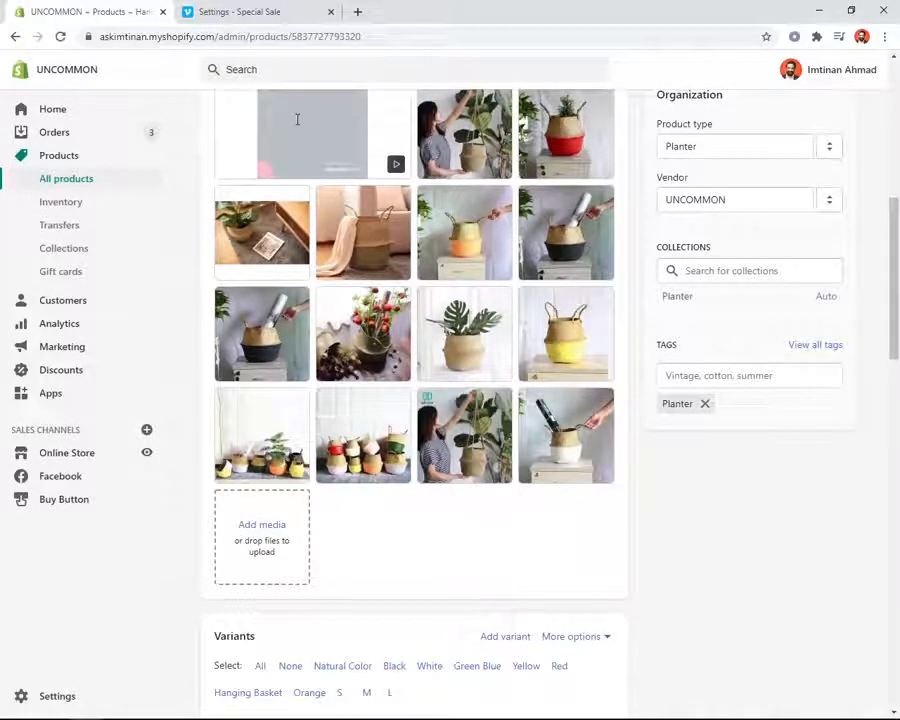
# - Open the publish dialog from the Special Sale video's Distribution settings in Vimeo, close it without republishing, and return to the Shopify product
pyautogui.click(240, 11)
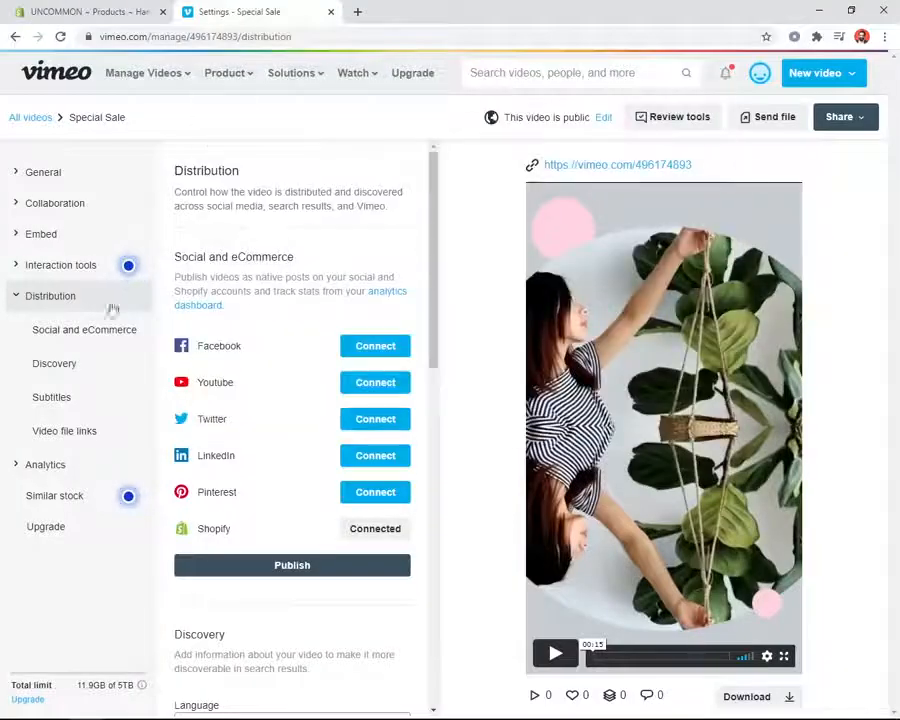
pyautogui.click(297, 572)
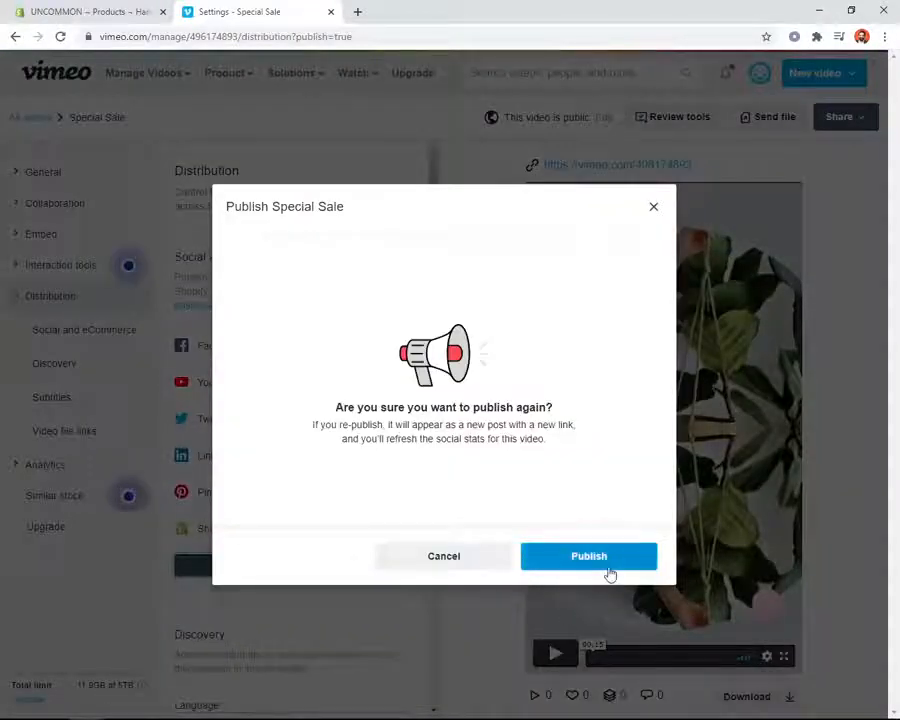
pyautogui.tripleClick(659, 215)
pyautogui.click(655, 209)
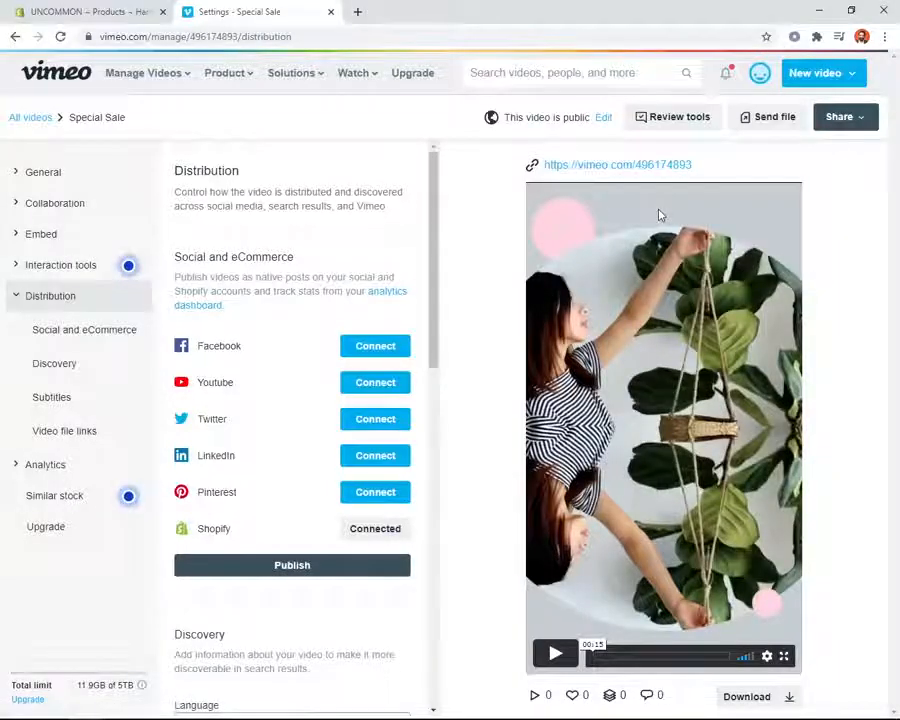
pyautogui.click(70, 8)
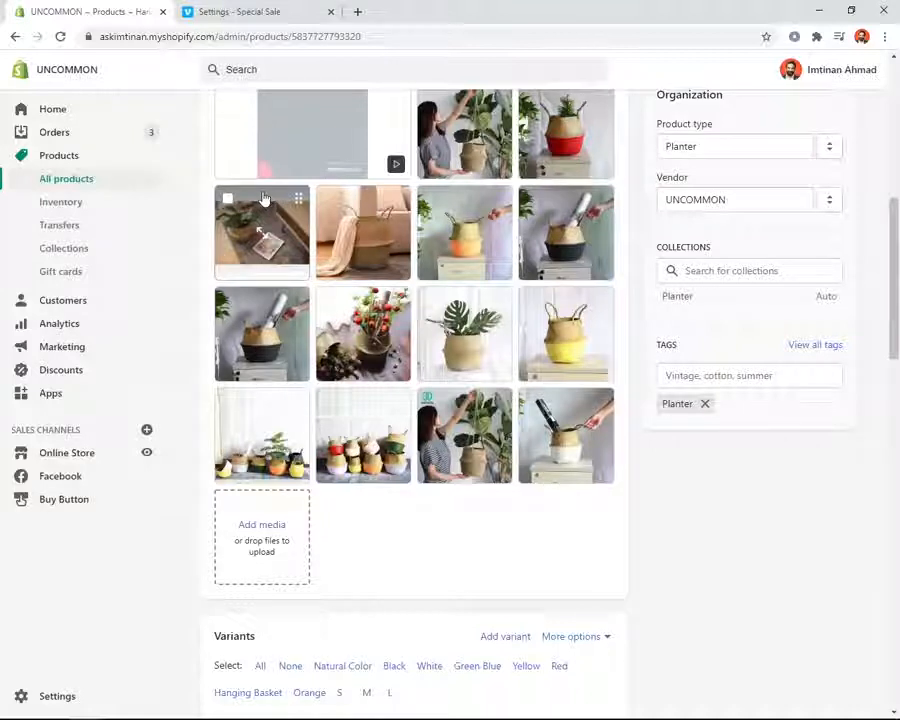
pyautogui.hotkey('alt', 'Tab')
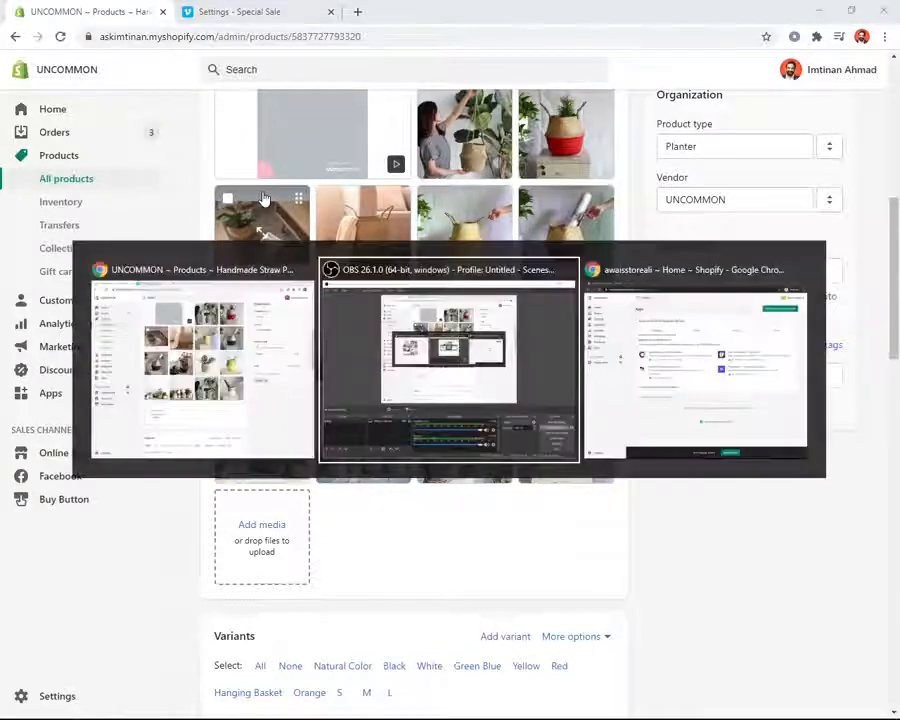